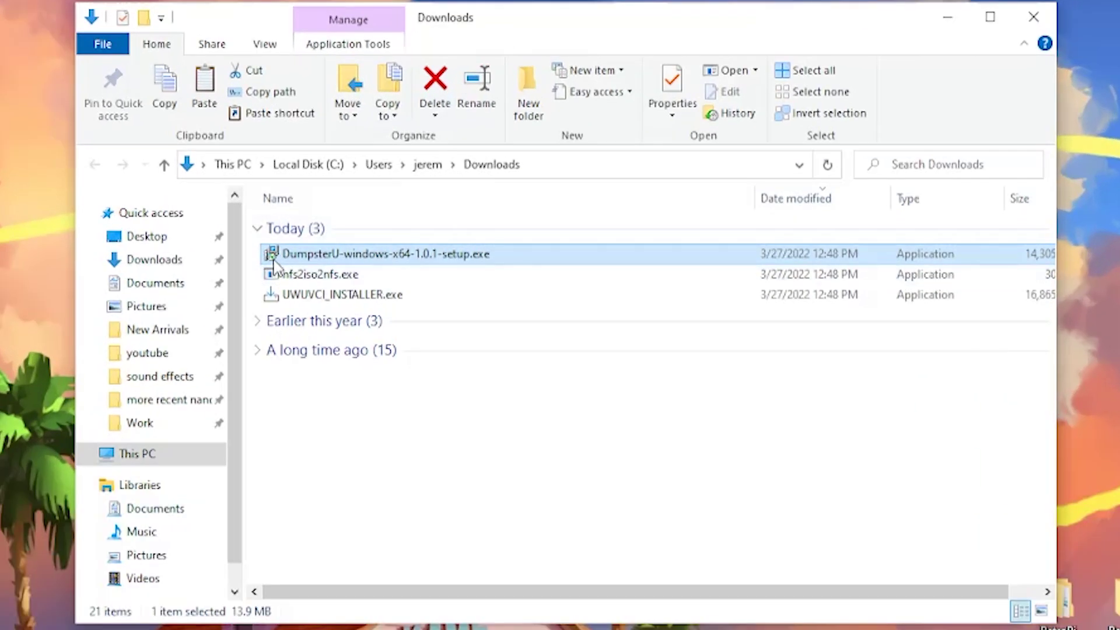
Install DumpsterU 1.0.1 for all users from its downloaded setup file, keeping the default folders and the desktop shortcut.
double_click(278, 256)
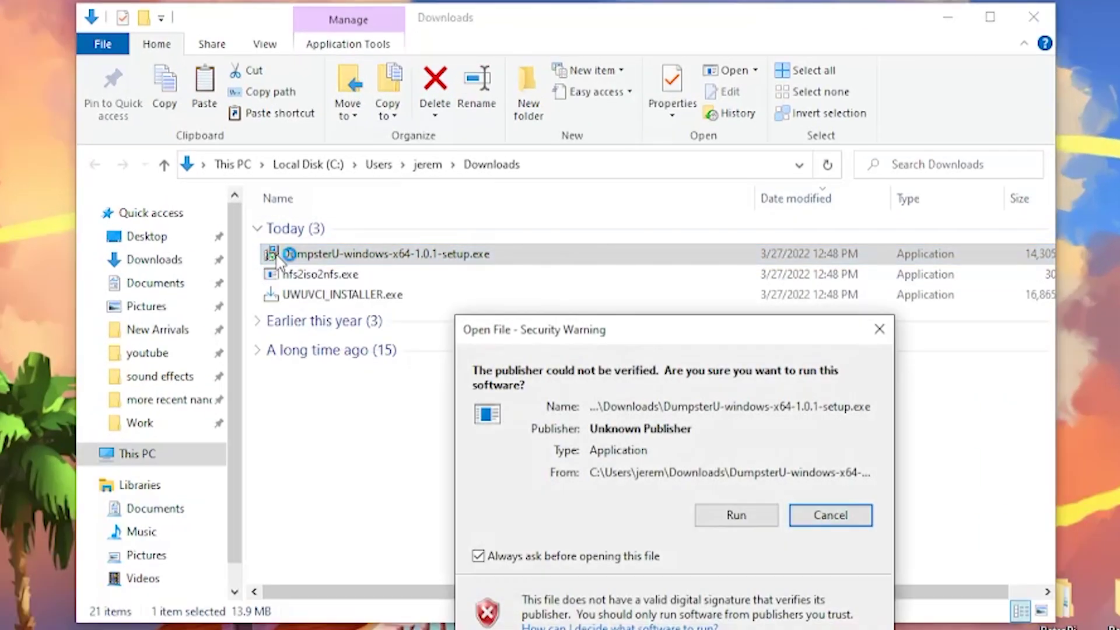
left_click(756, 516)
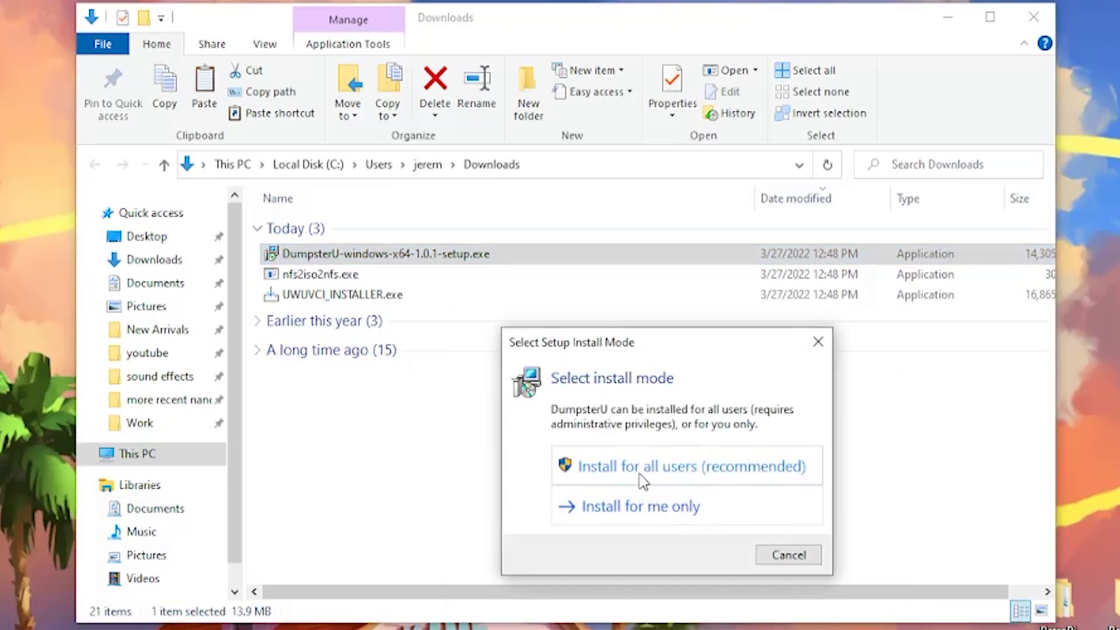
left_click(644, 483)
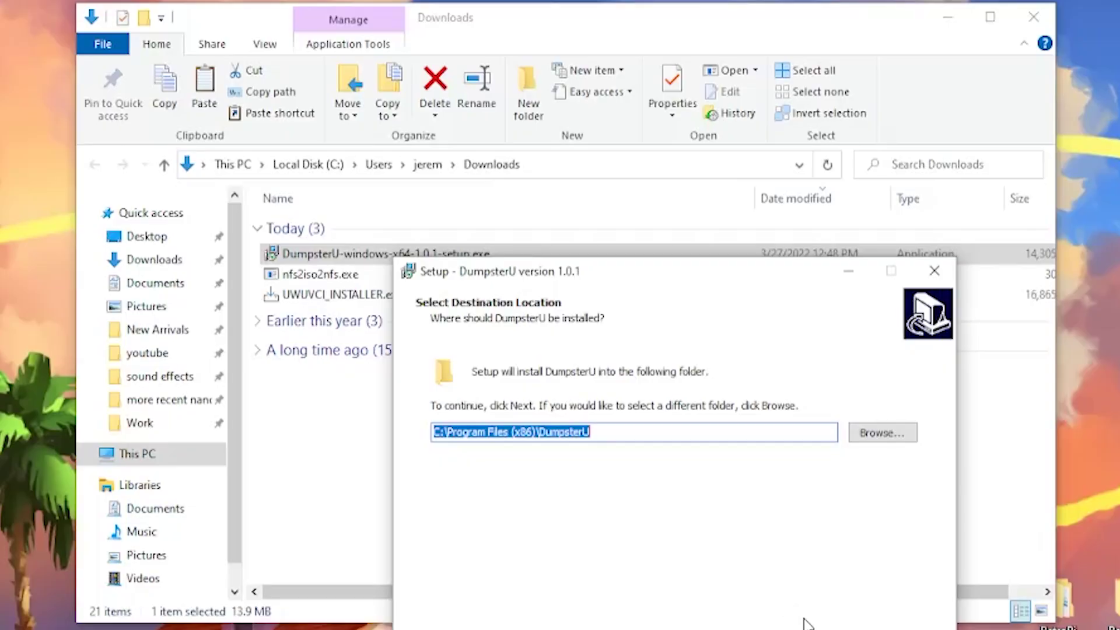
left_click(833, 624)
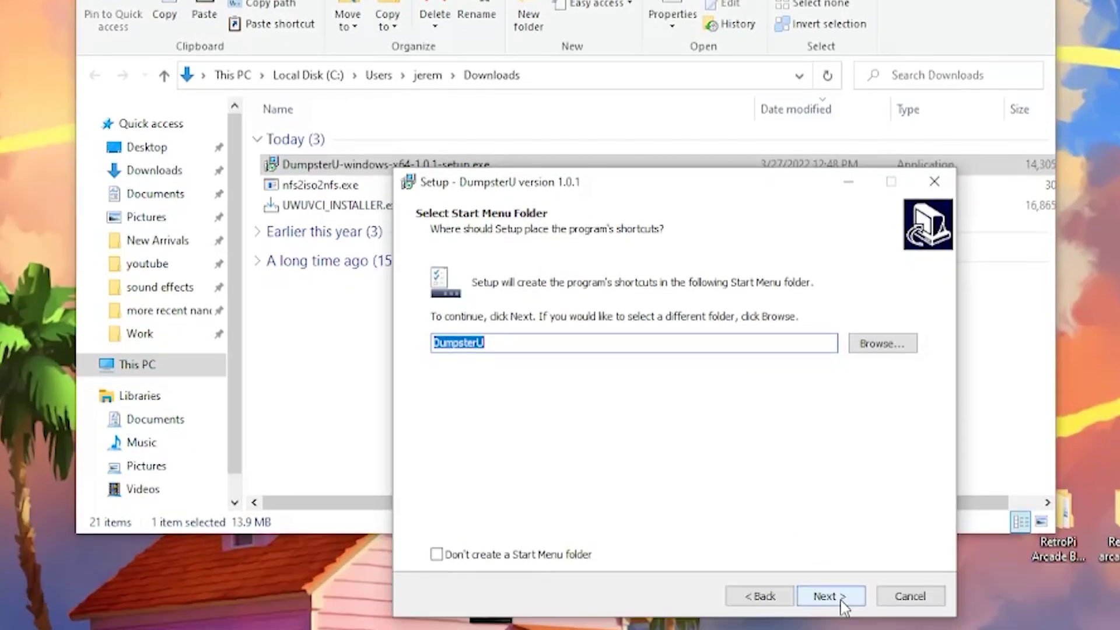
left_click(841, 597)
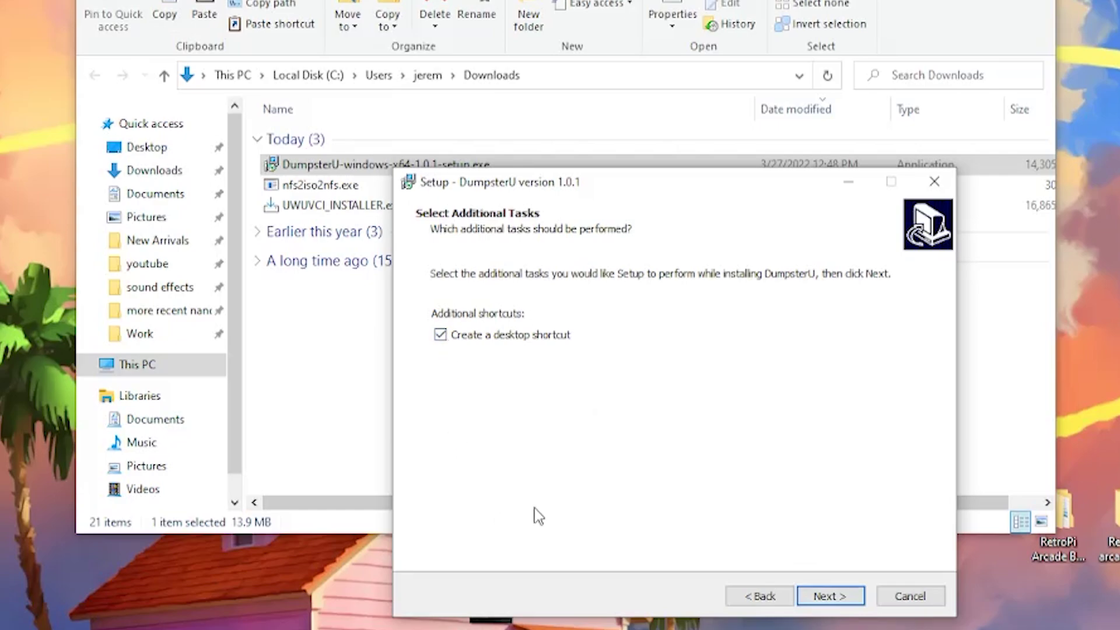
left_click(842, 600)
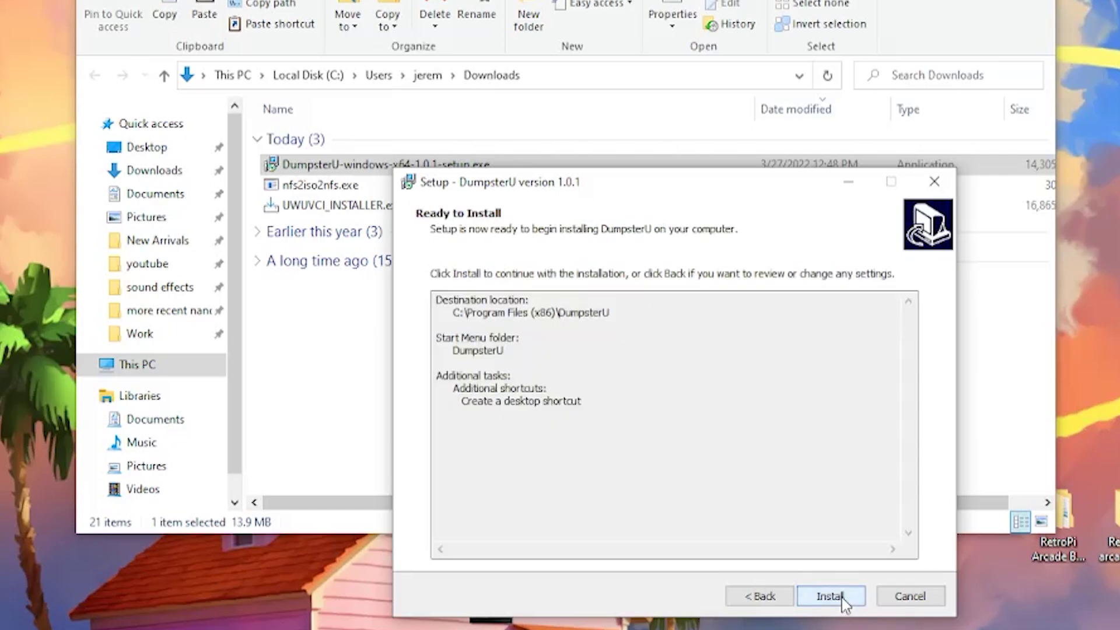
left_click(841, 597)
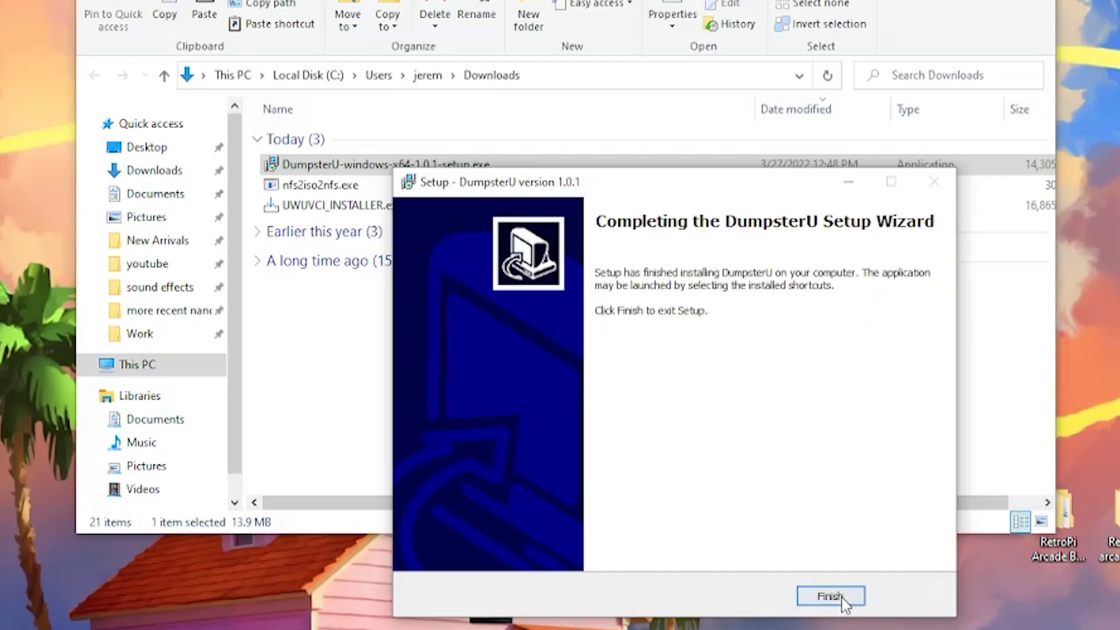
left_click(841, 602)
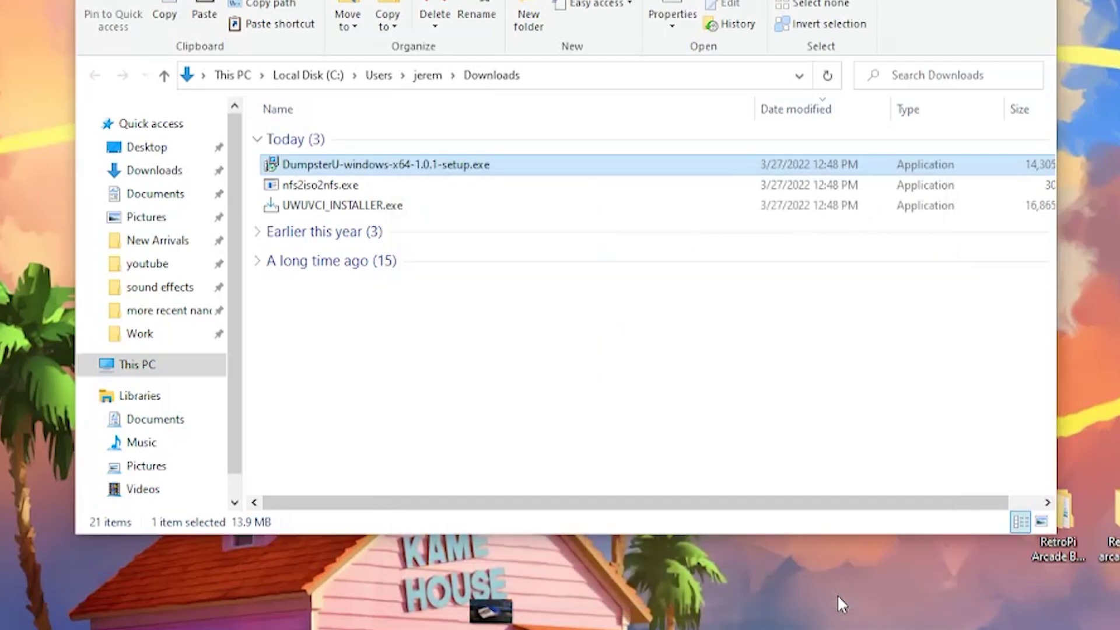
Install UWUVCI AIO 3.0 from UWUVCI_INSTALLER.exe with the default folder and a desktop shortcut, and minimize the Downloads window.
double_click(288, 210)
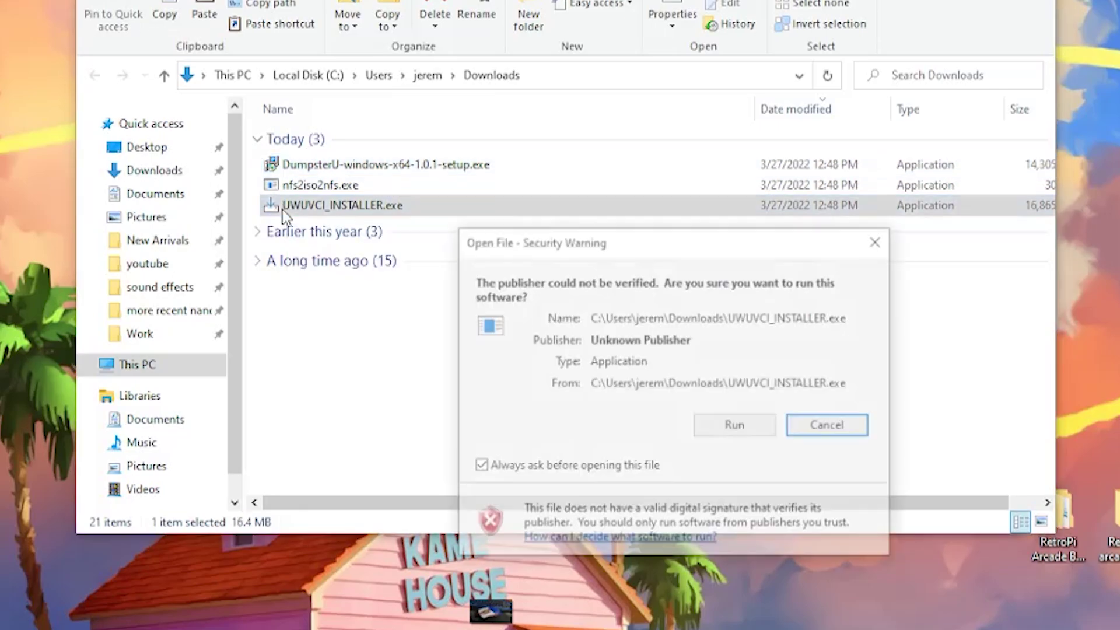
left_click(735, 425)
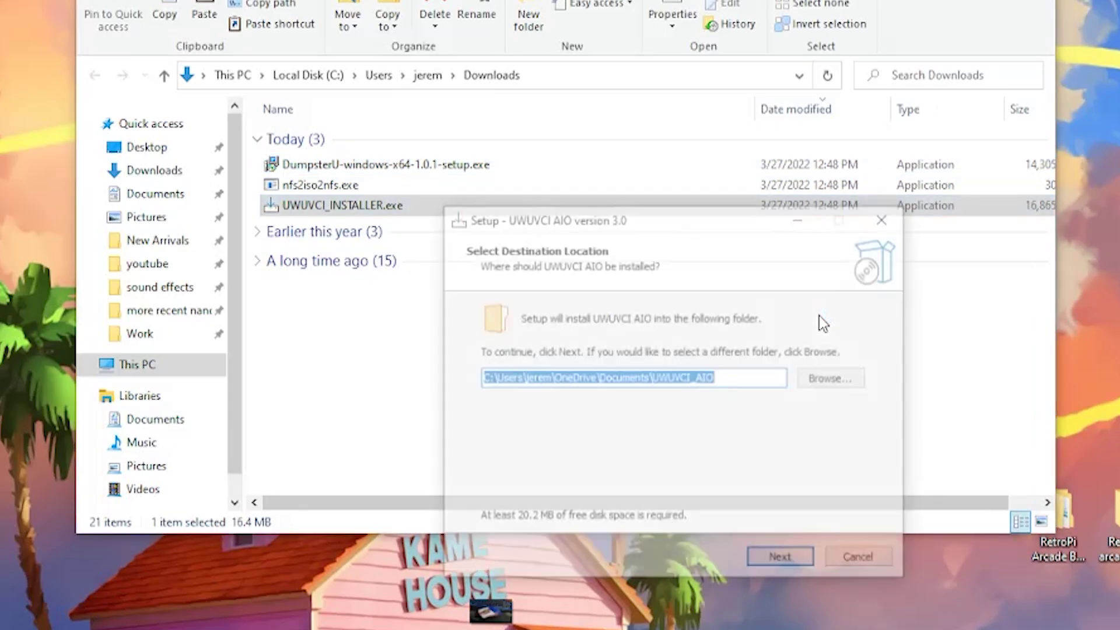
left_click(782, 561)
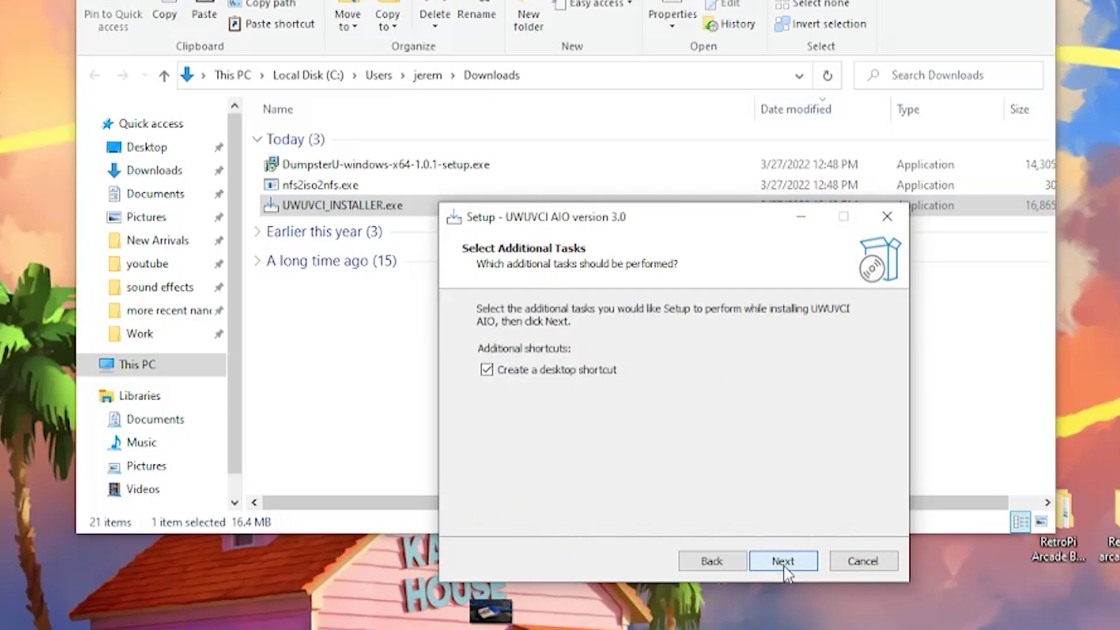
left_click(787, 558)
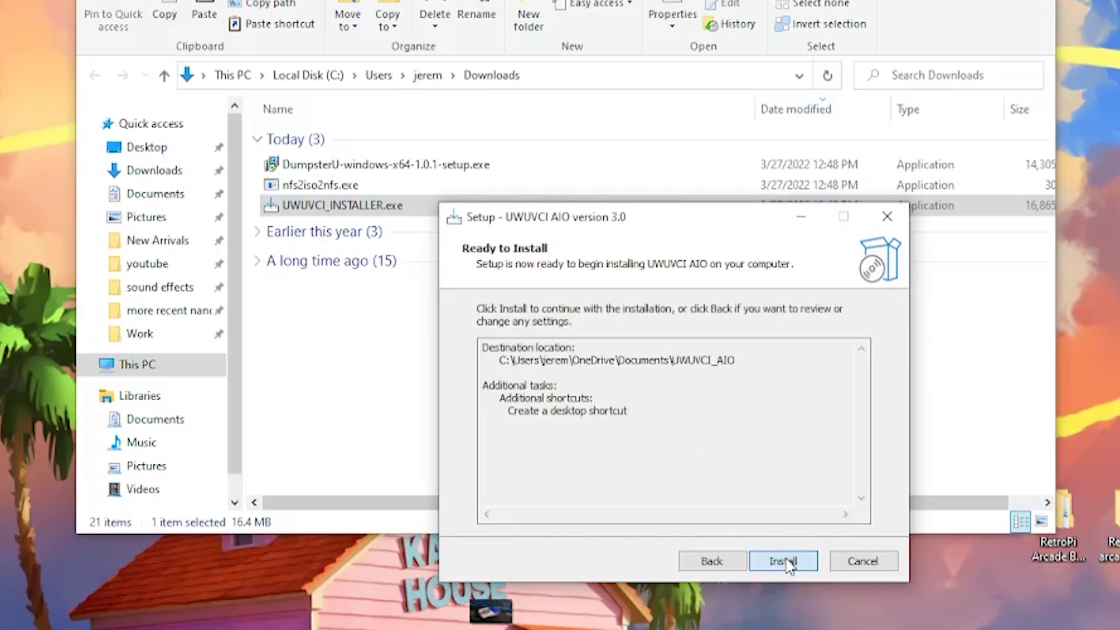
left_click(783, 561)
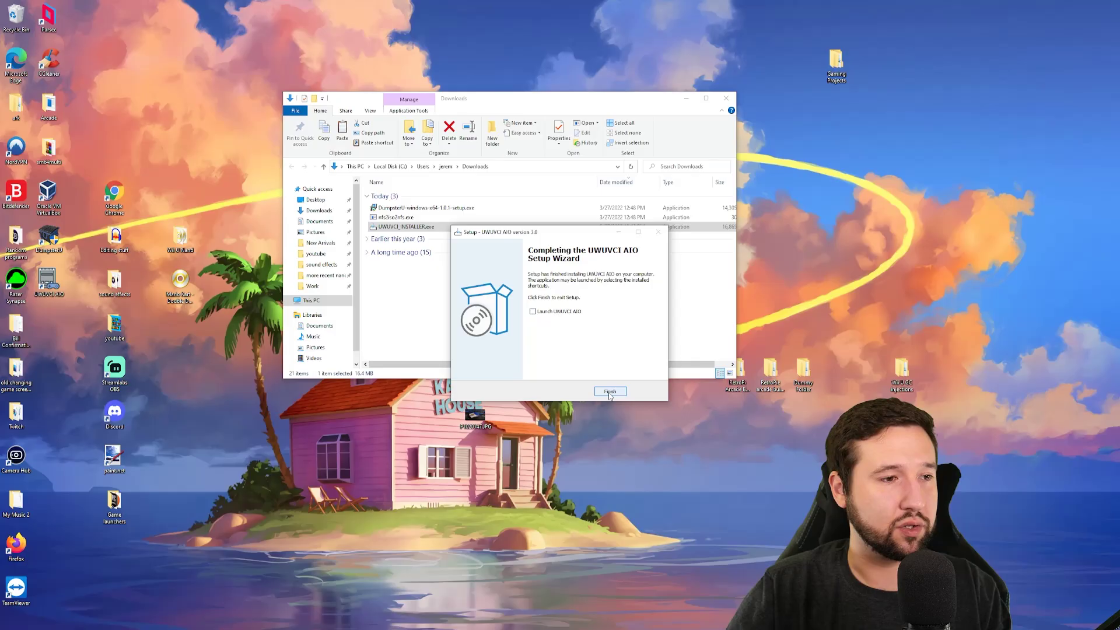
left_click(783, 560)
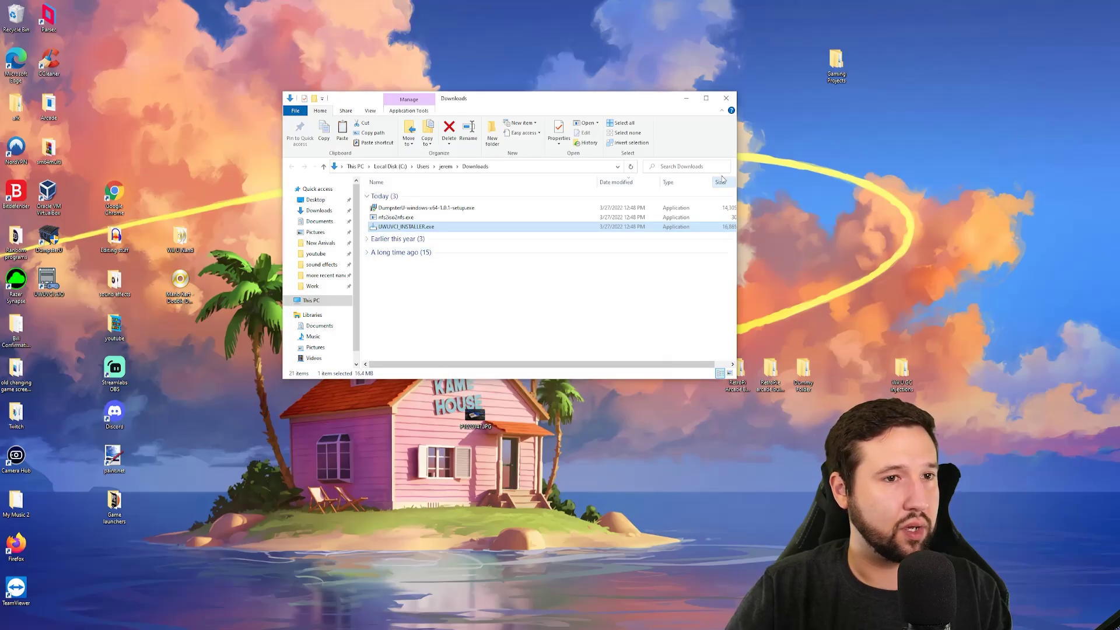
left_click(685, 98)
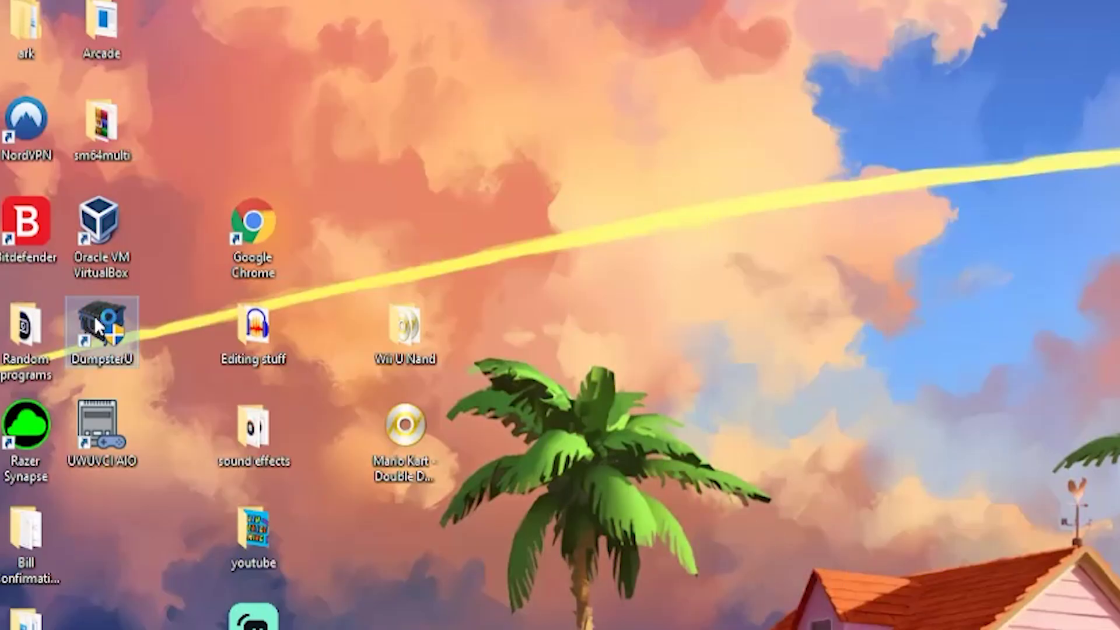
Launch DumpsterU and choose the WD easystore 25FA US 2000 GB drive as the HDD.
double_click(94, 318)
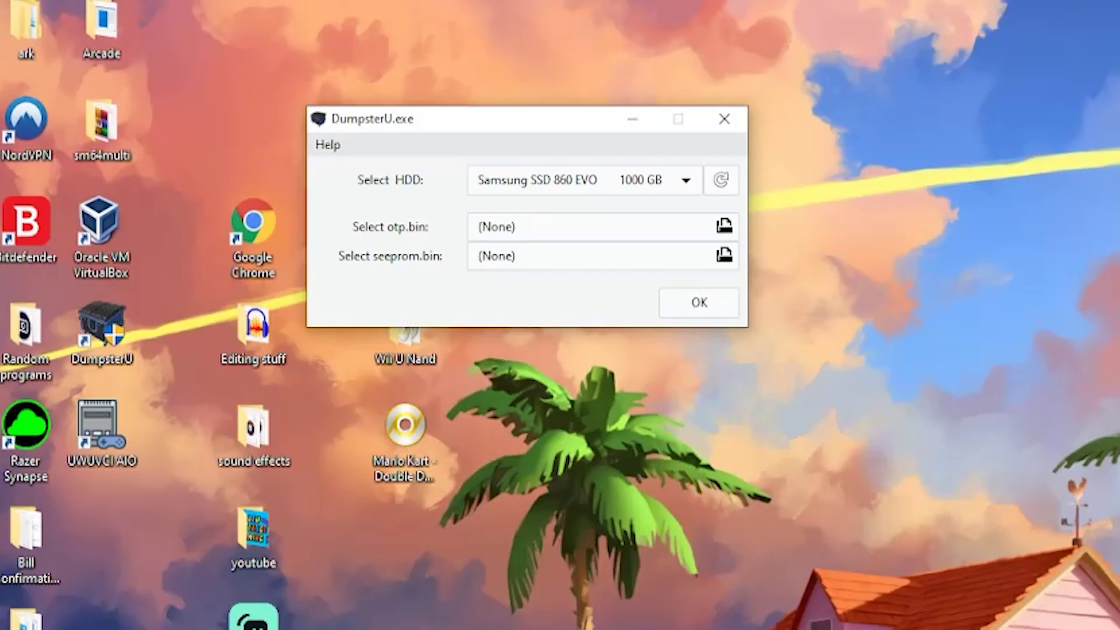
left_click(688, 184)
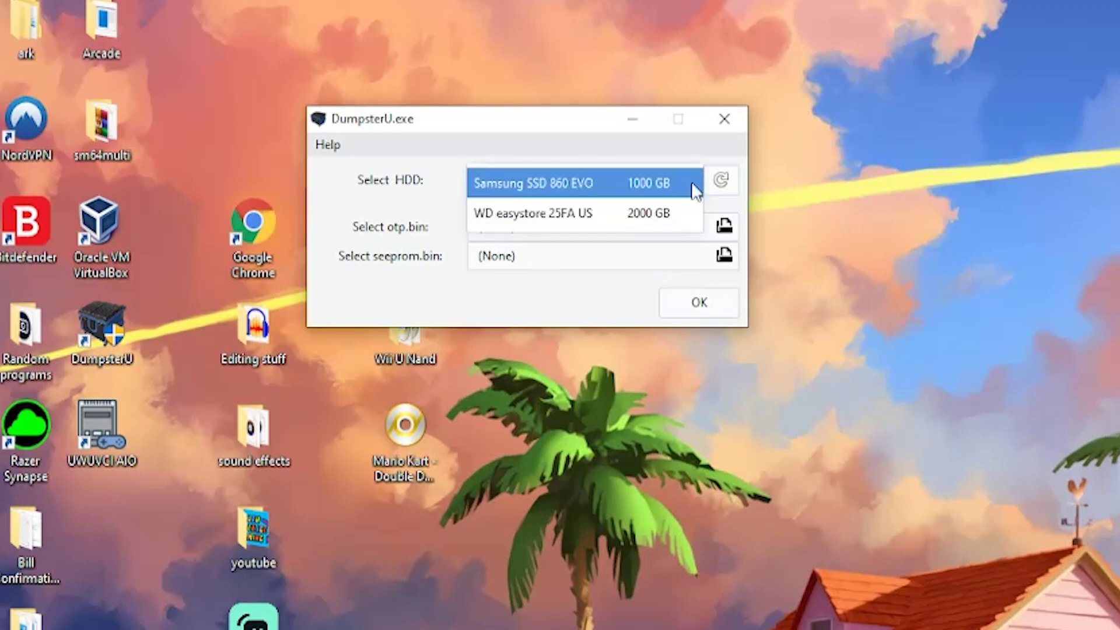
left_click(490, 216)
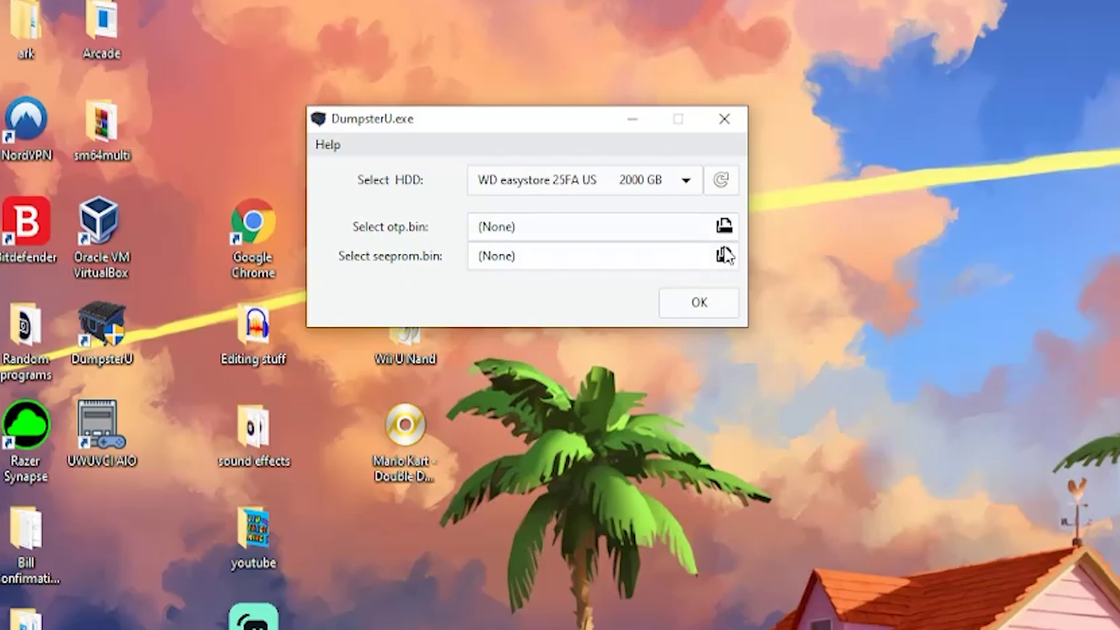
Load otp.bin from the Wii U Nand folder on the Desktop as the OTP file.
left_click(726, 228)
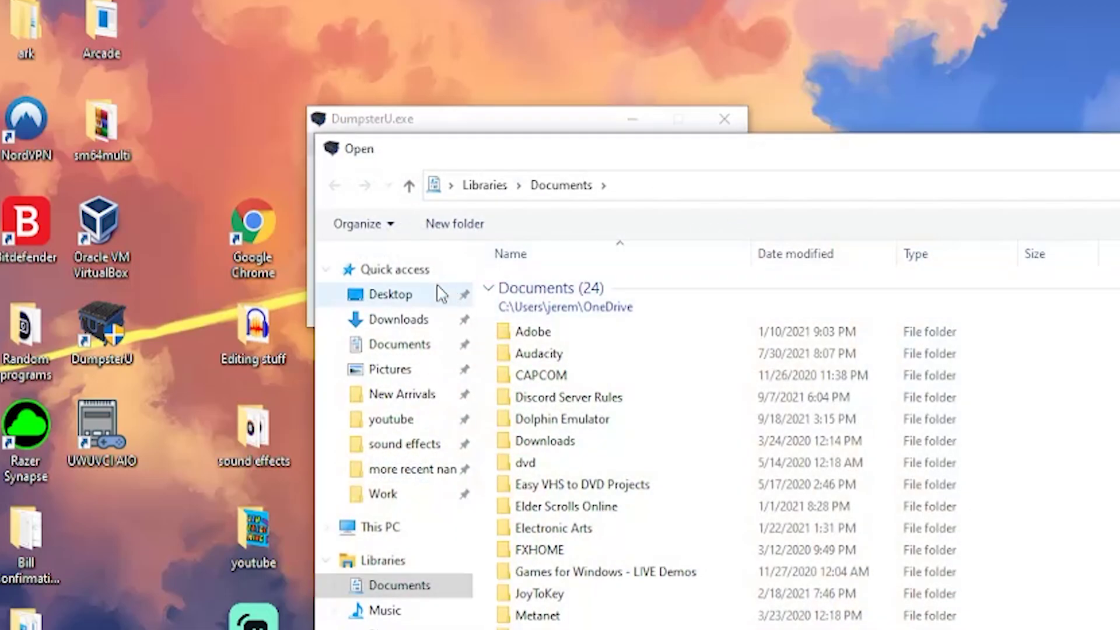
left_click(407, 294)
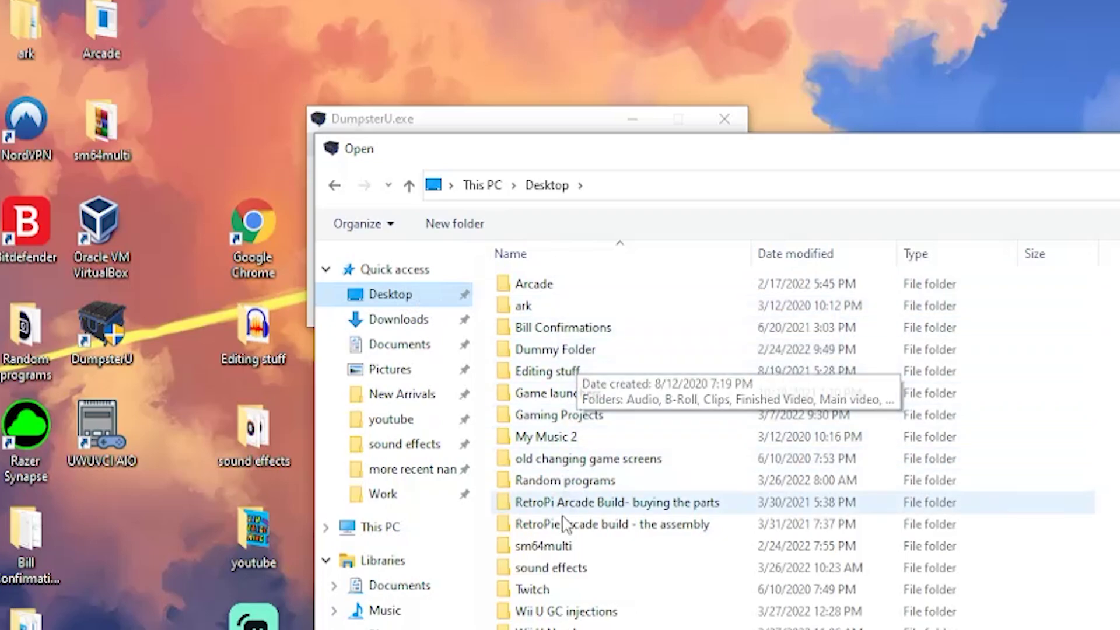
double_click(545, 625)
left_click_drag(749, 162, 1117, 62)
double_click(1009, 187)
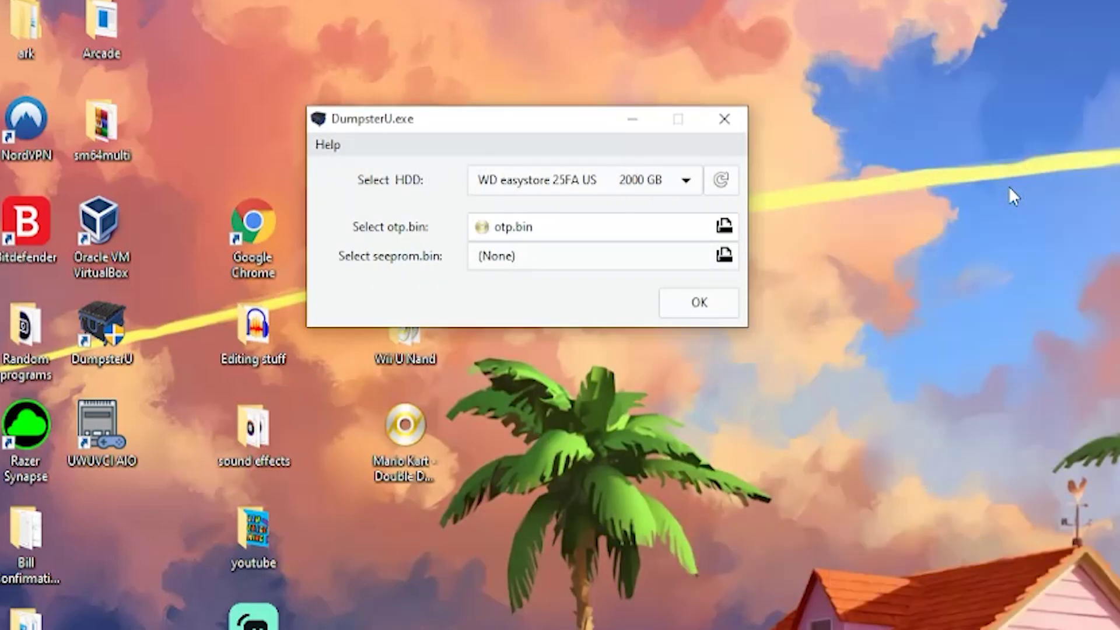
Load seeprom.bin from the same Wii U Nand folder and confirm the drive and key files.
left_click(725, 254)
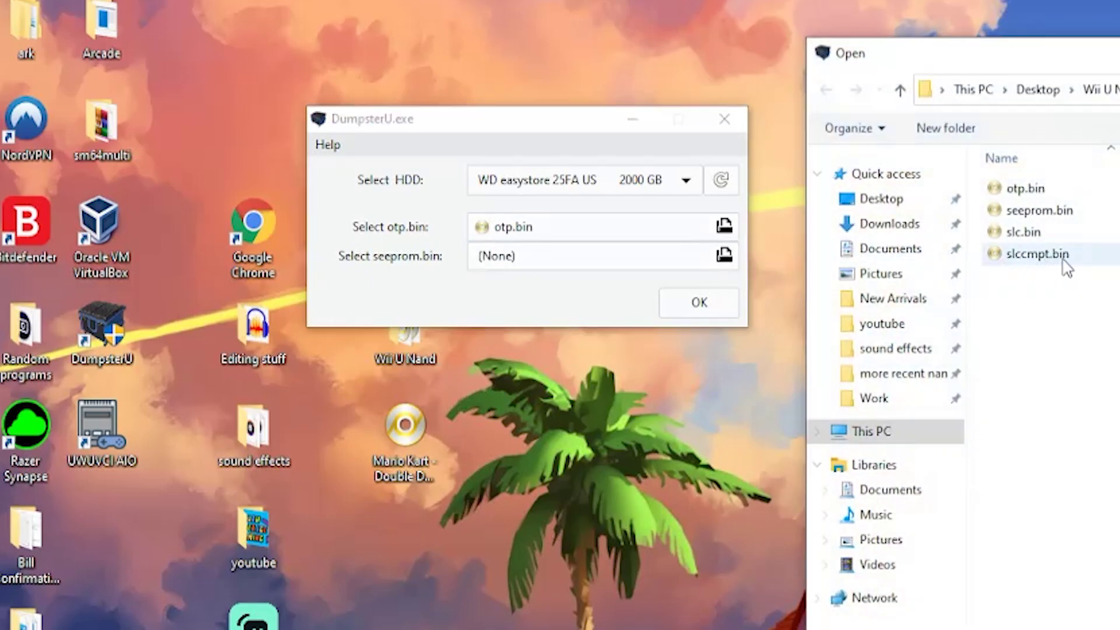
double_click(1012, 212)
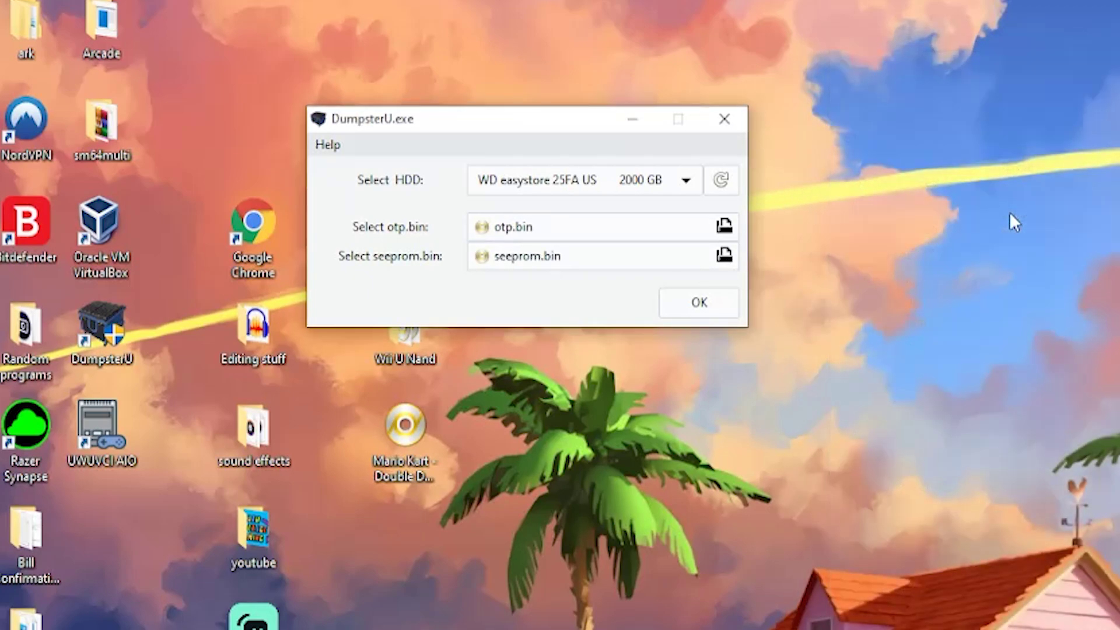
left_click(704, 311)
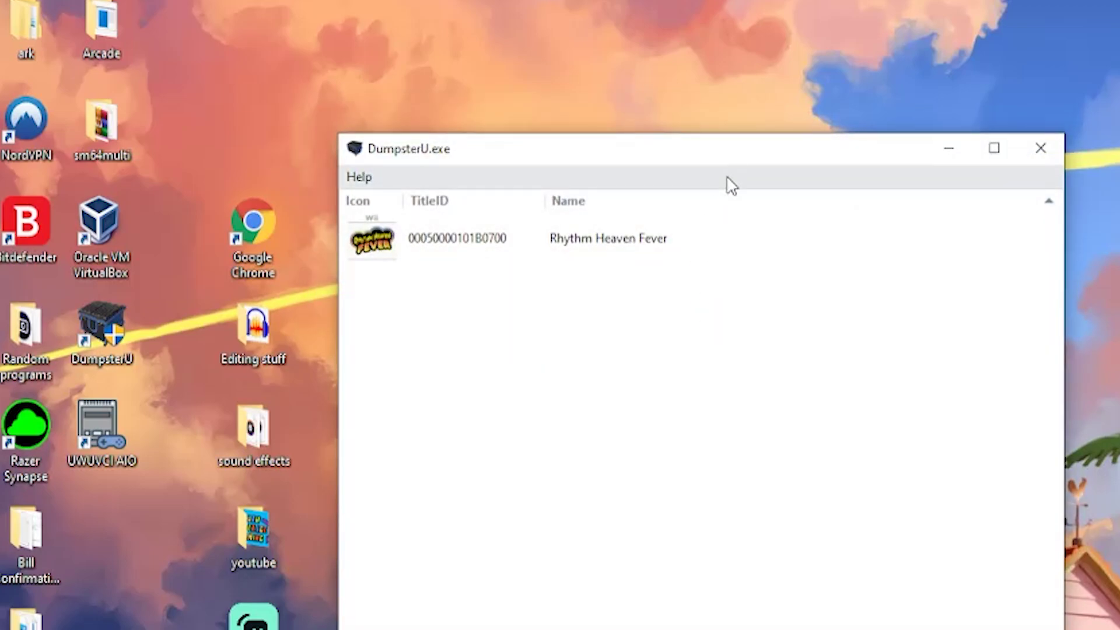
Dump the Rhythm Heaven Fever game with the Desktop as output folder, and close DumpsterU.
left_click(557, 244)
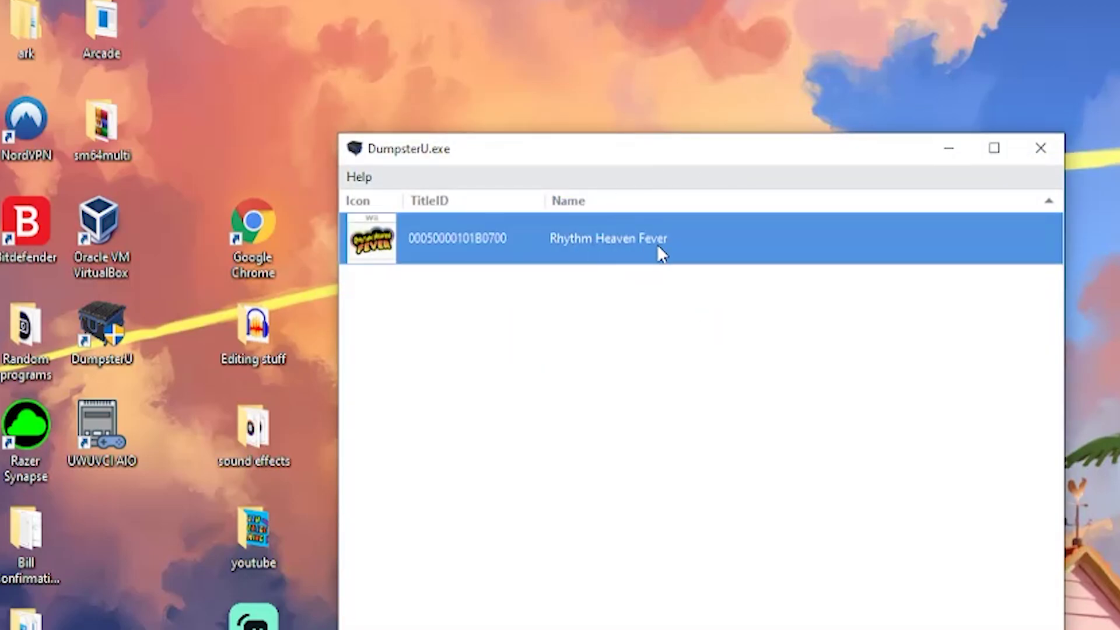
double_click(536, 244)
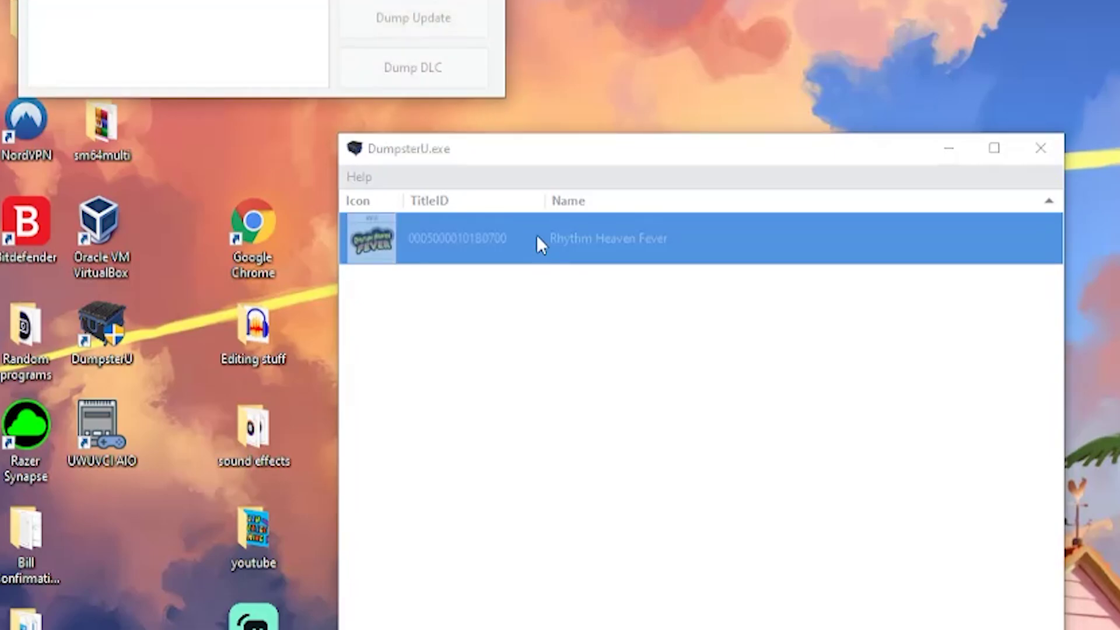
left_click_drag(250, 0, 795, 127)
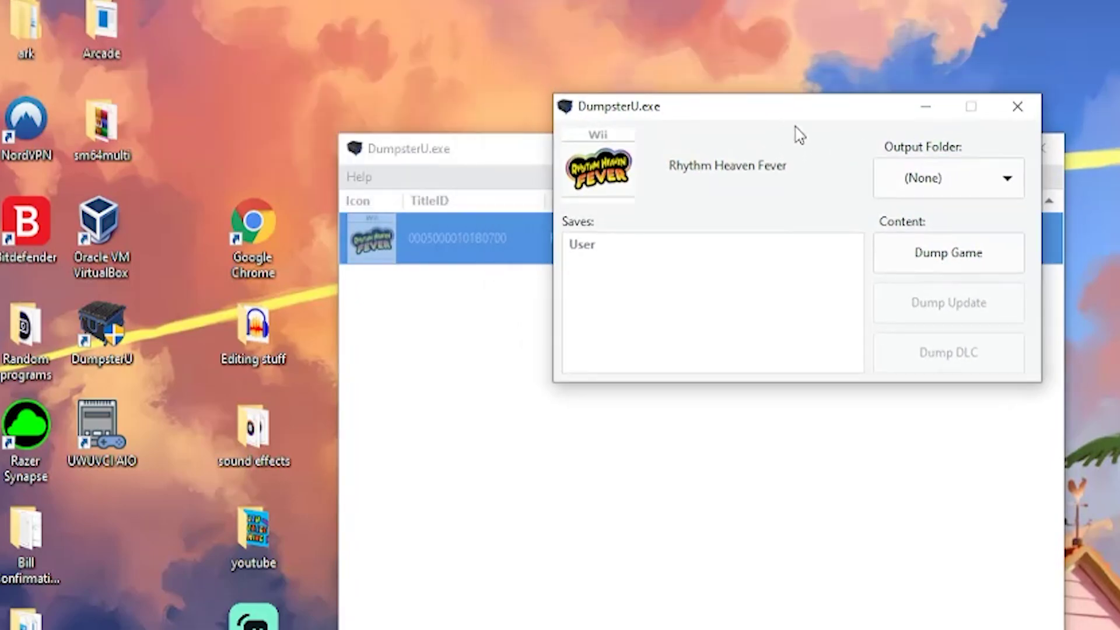
left_click(1007, 191)
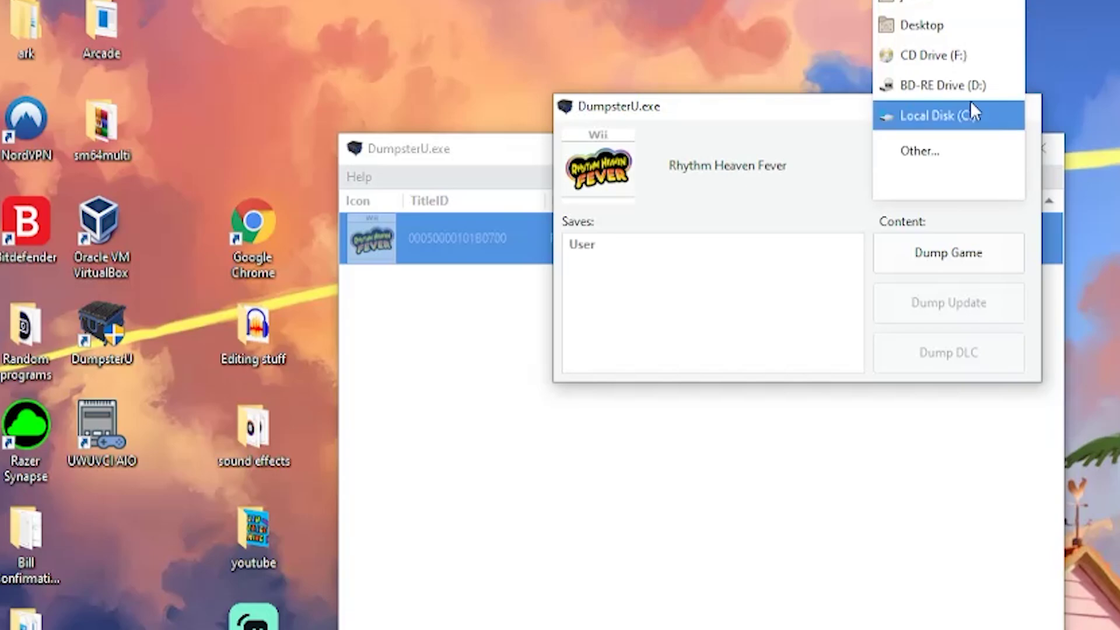
left_click(942, 26)
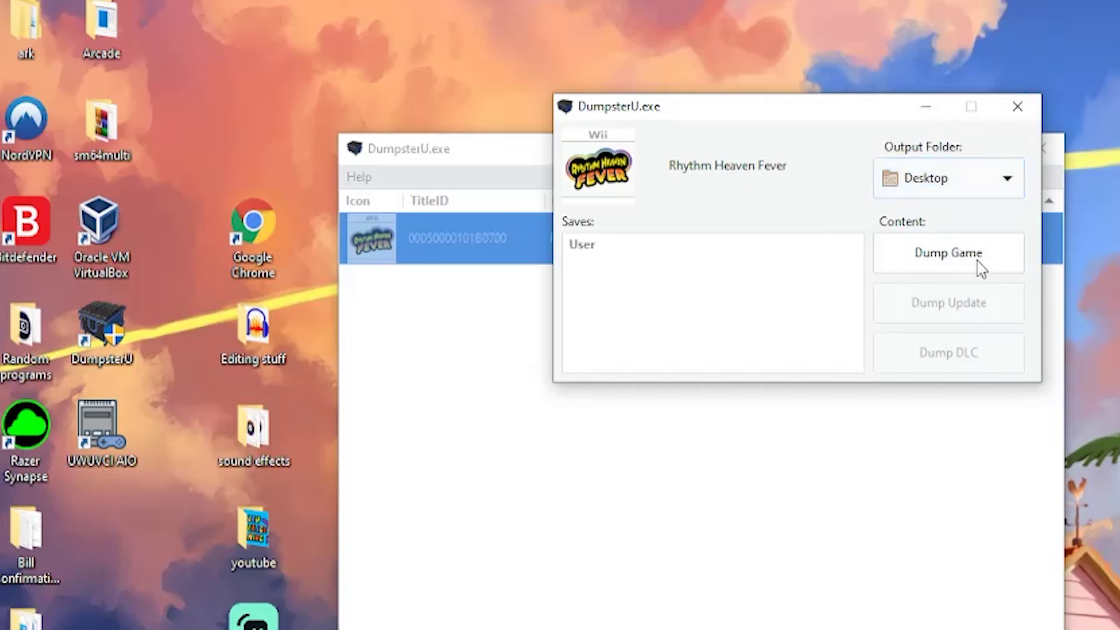
left_click(960, 250)
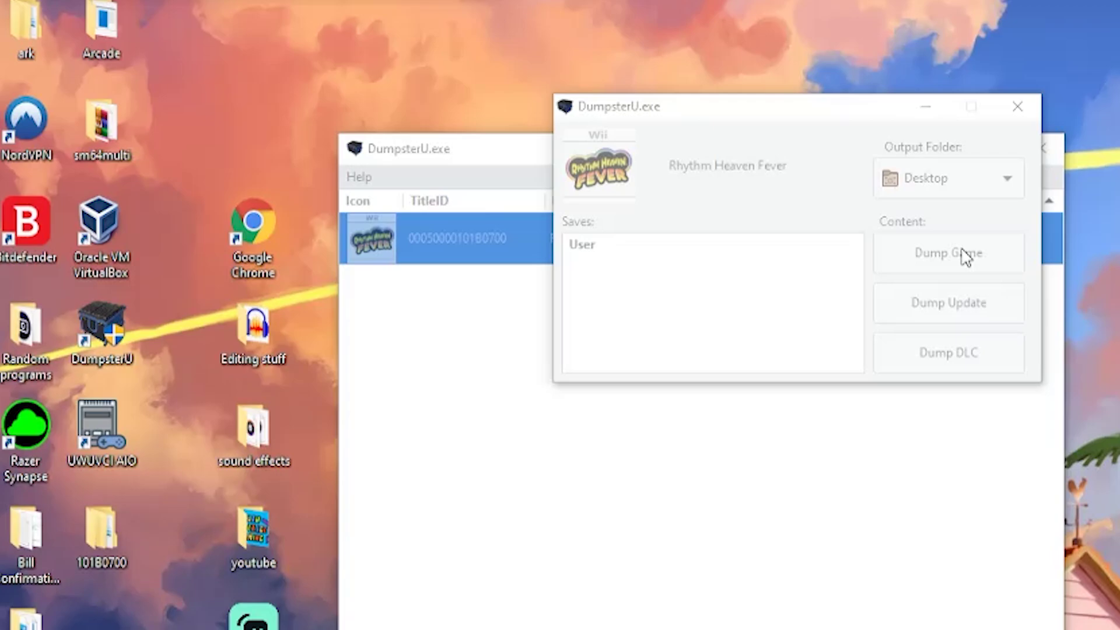
left_click(1017, 108)
left_click(1035, 143)
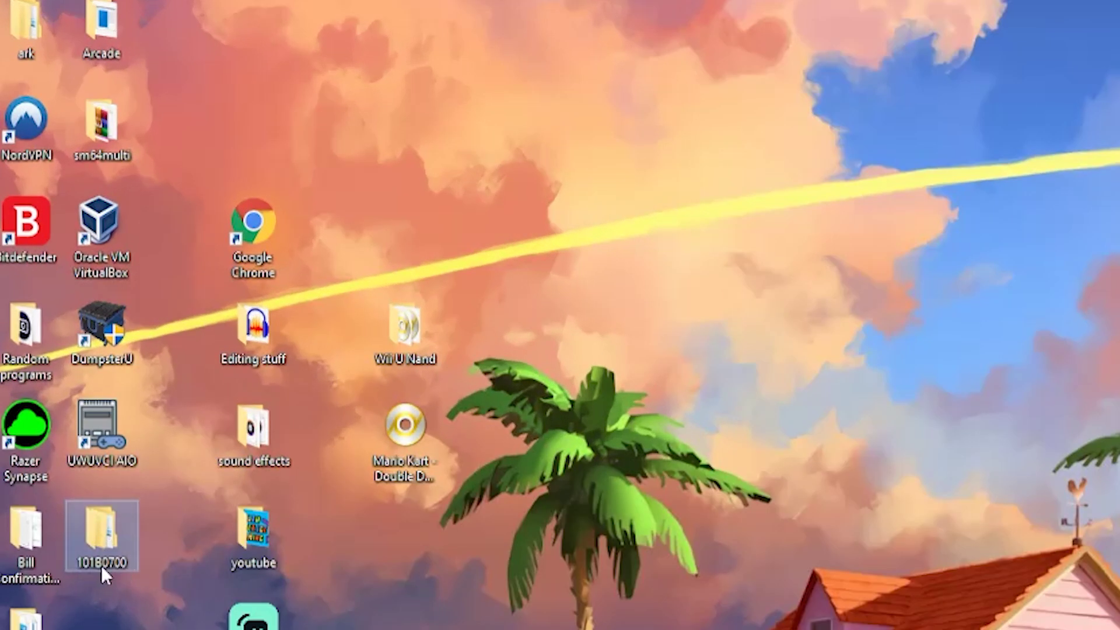
Launch UWUVCI AIO from its desktop shortcut.
mouse_move(98, 560)
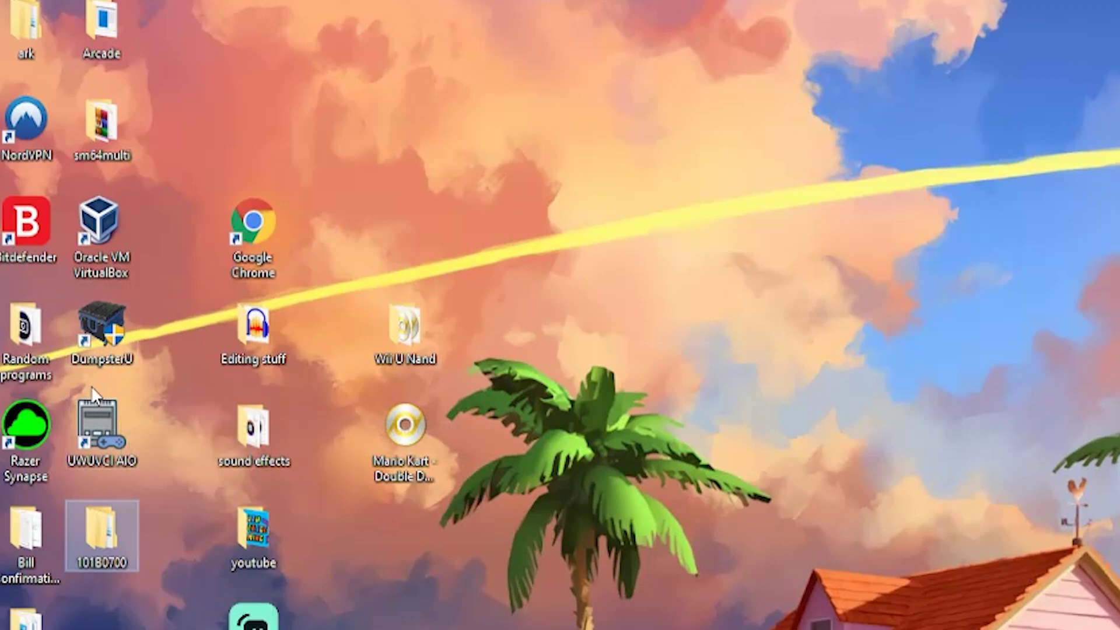
left_click(96, 421)
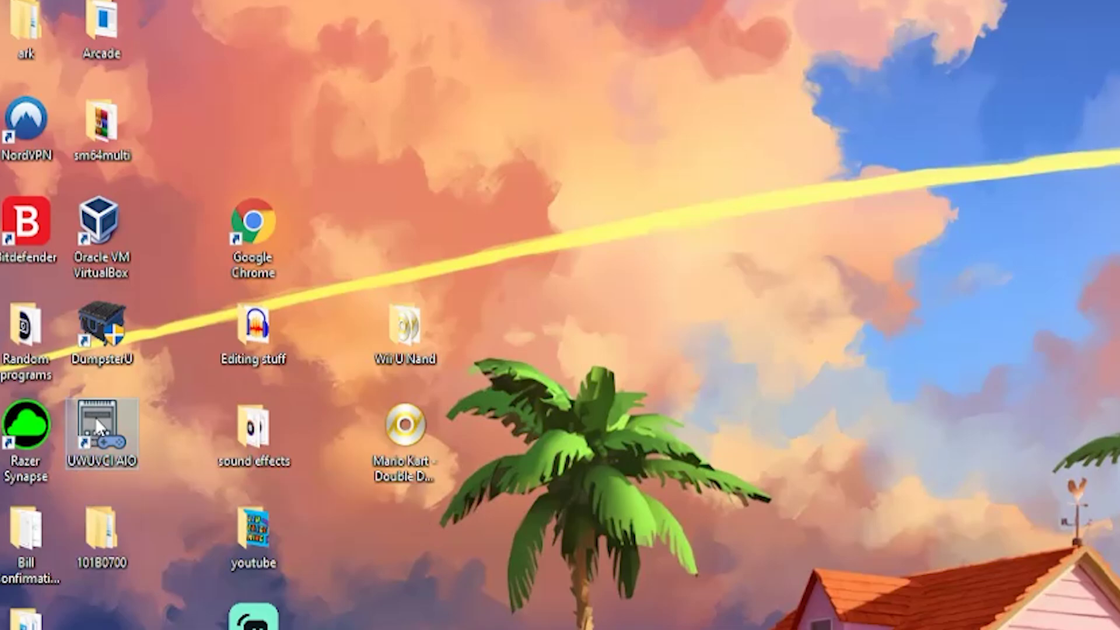
double_click(96, 416)
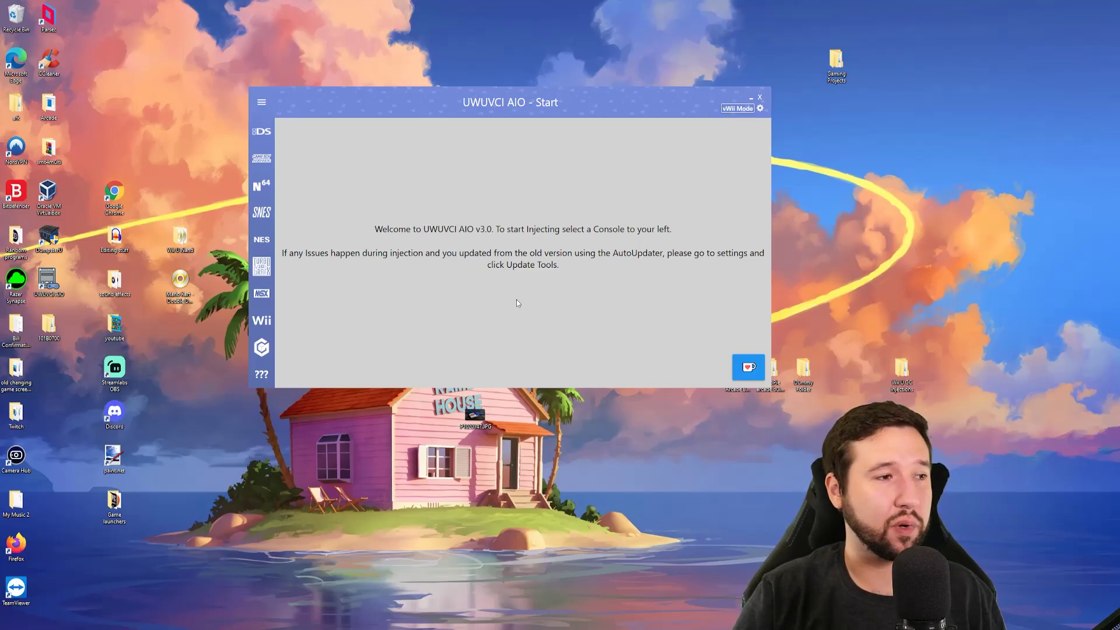
double_click(49, 326)
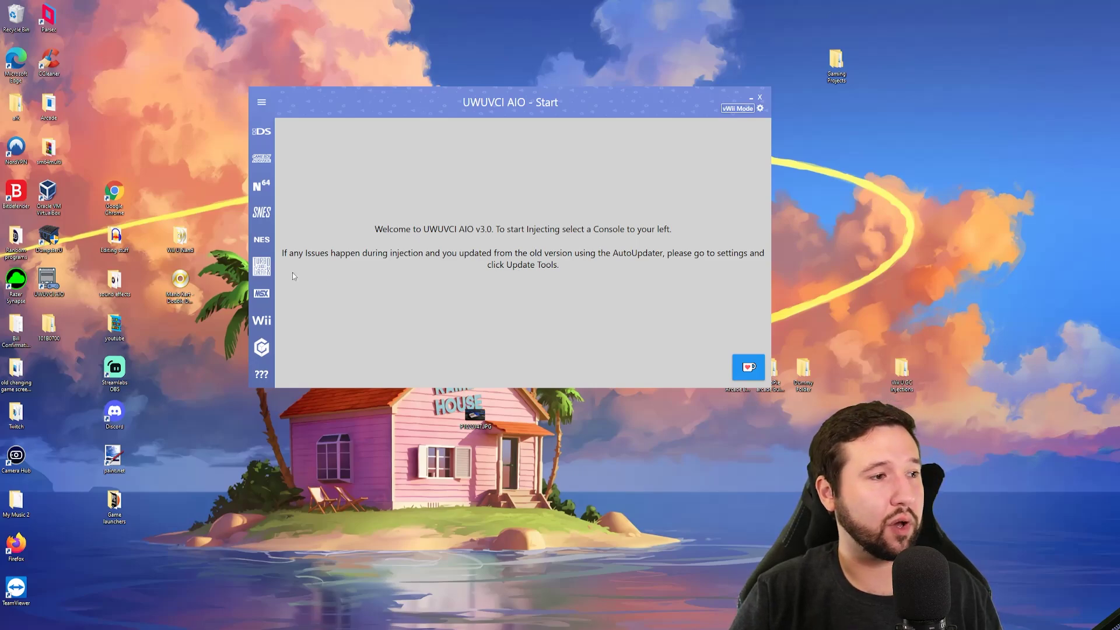
Move nfs2iso2nfs.exe from the Downloads folder into the content folder of the dumped game, under 101B0700 > game.
double_click(51, 329)
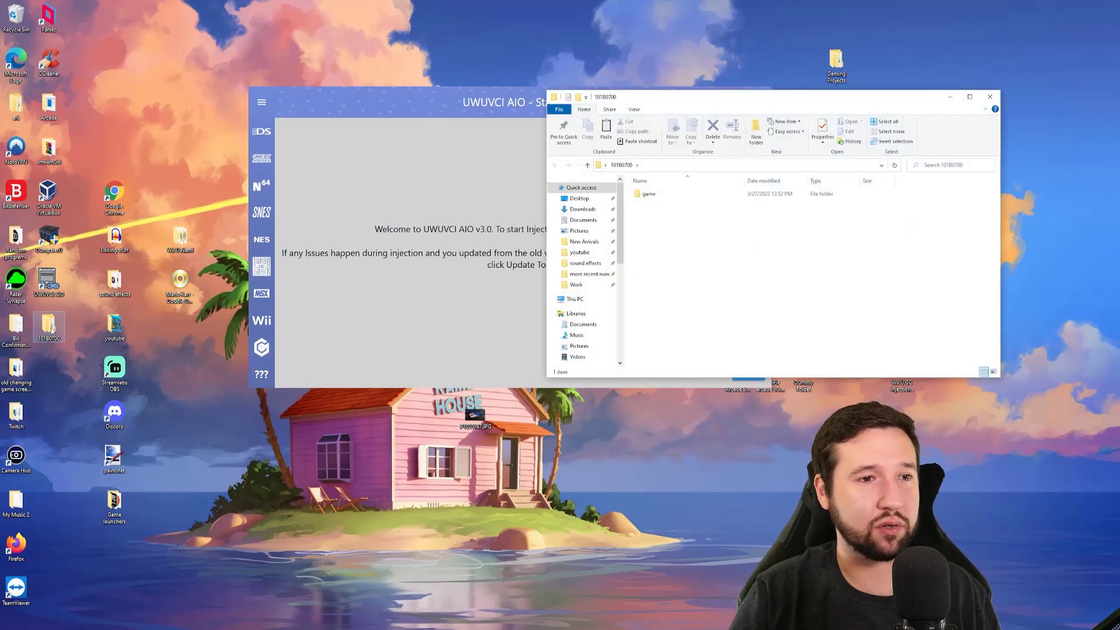
left_click_drag(679, 101, 430, 113)
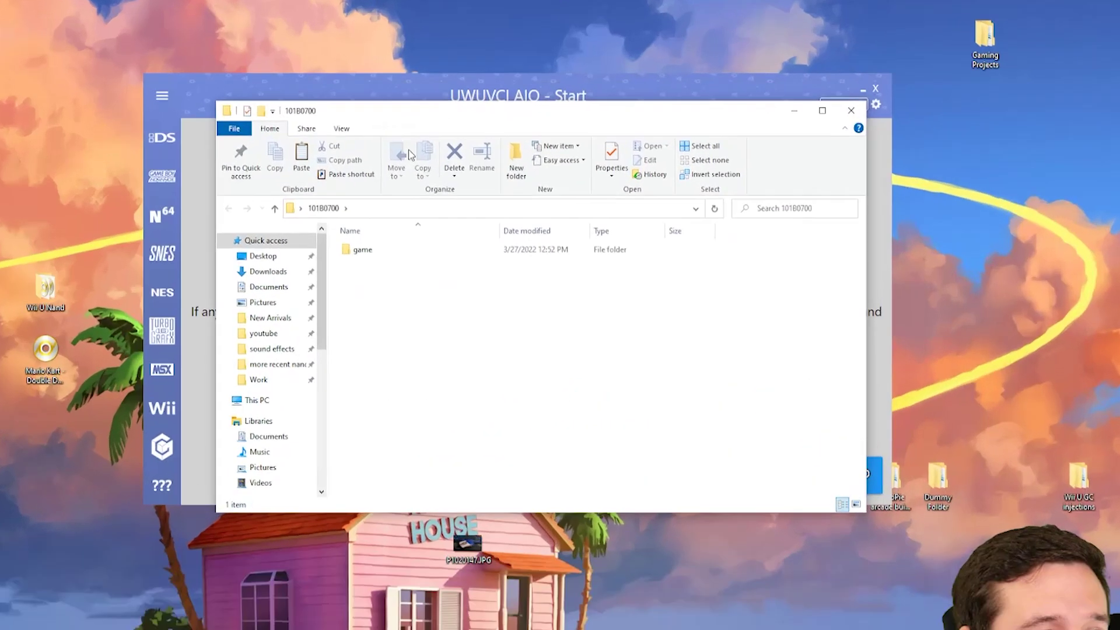
double_click(405, 205)
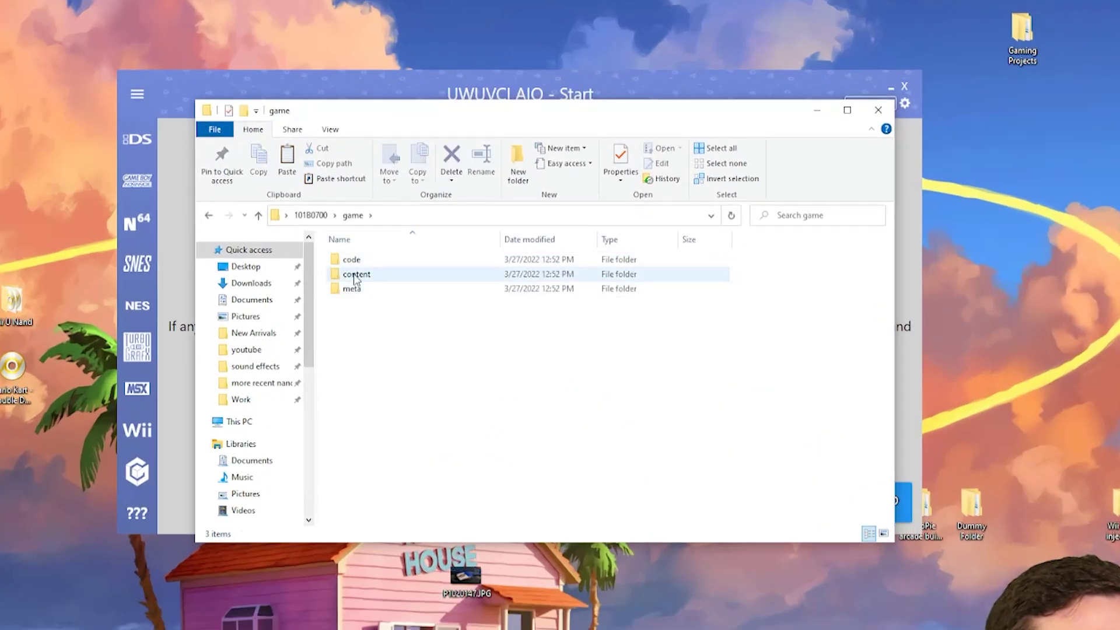
double_click(355, 274)
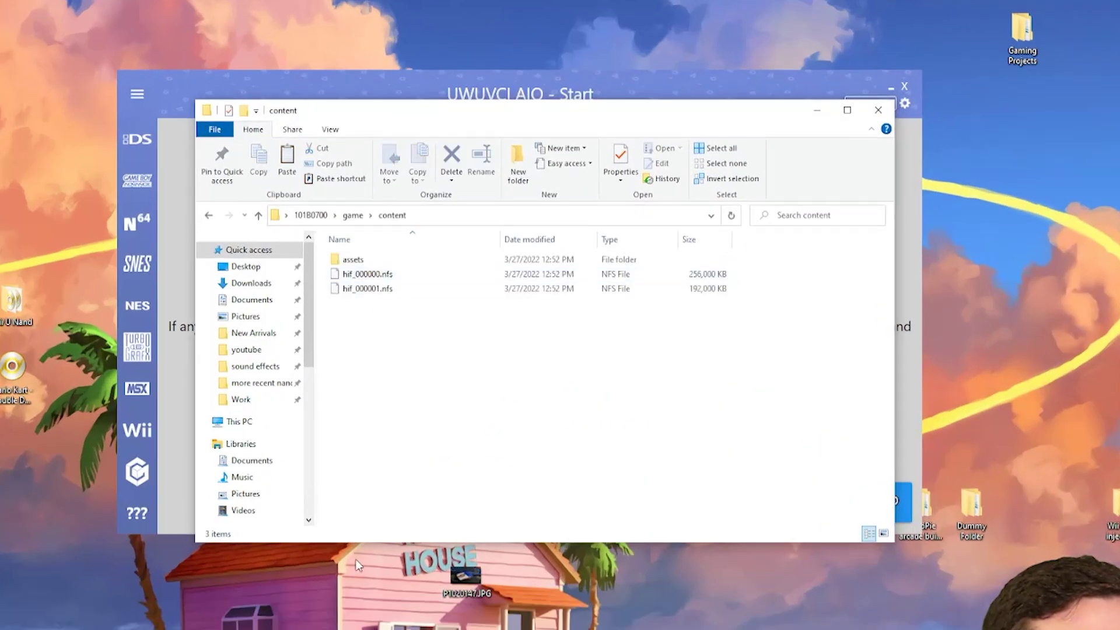
key("alt+Tab")
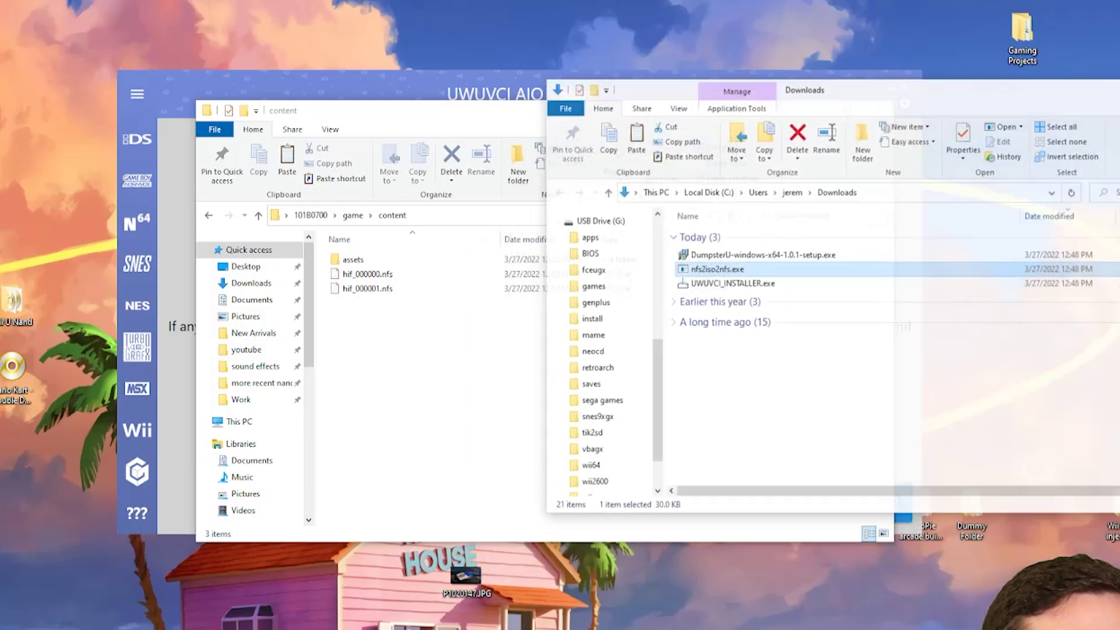
left_click_drag(699, 261, 397, 377)
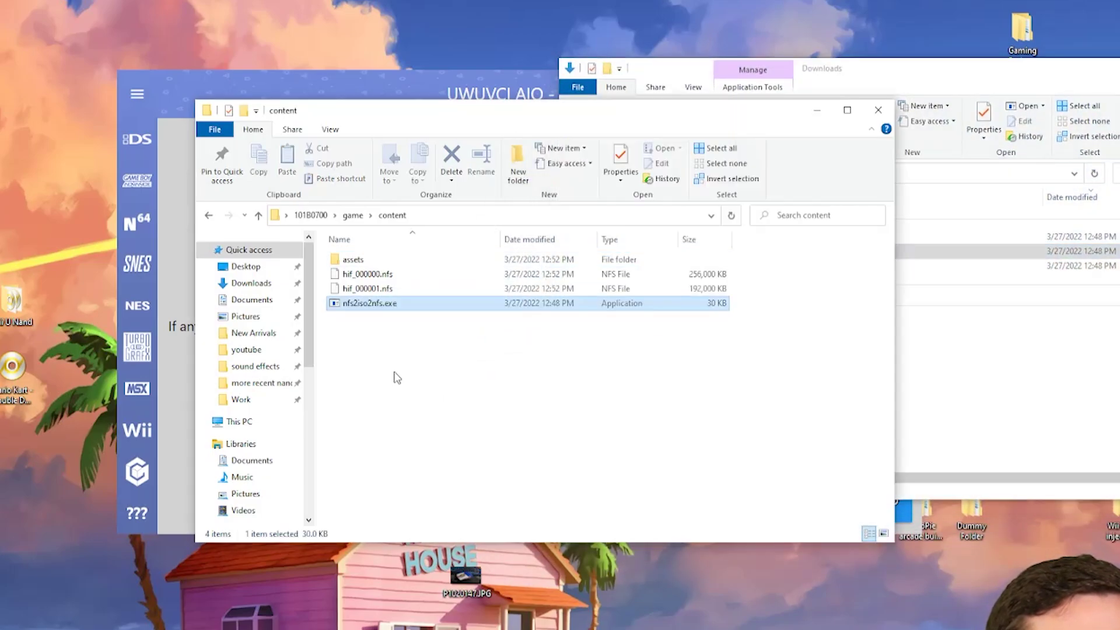
Run nfs2iso2nfs.exe in the content folder to convert the NFS files to an ISO, and close the folder windows.
double_click(336, 304)
left_click(635, 444)
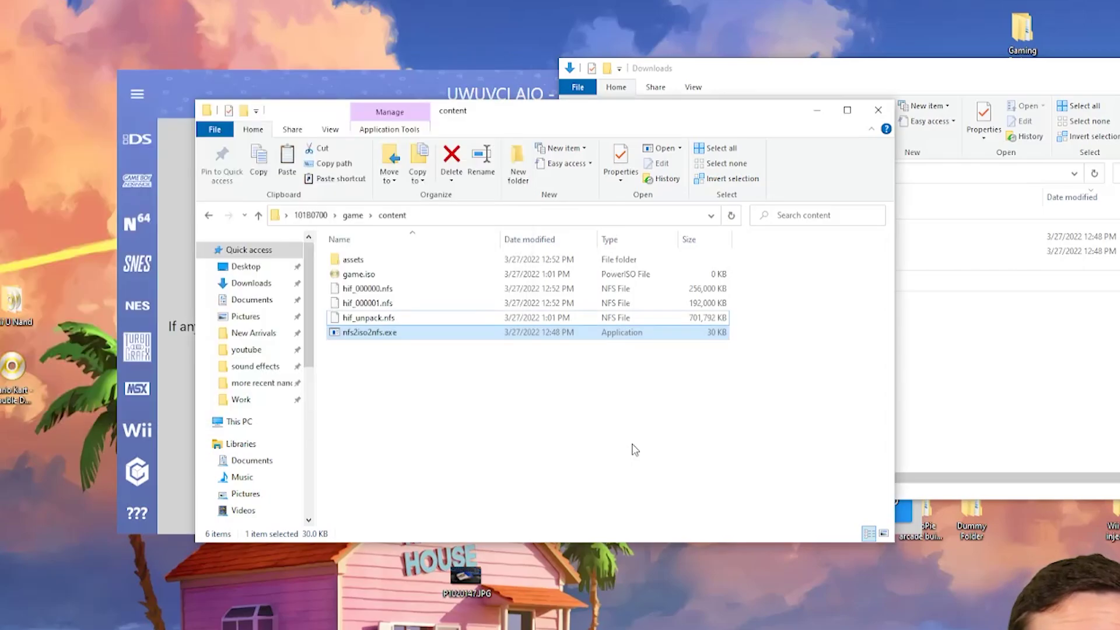
left_click(877, 111)
key("alt+F4")
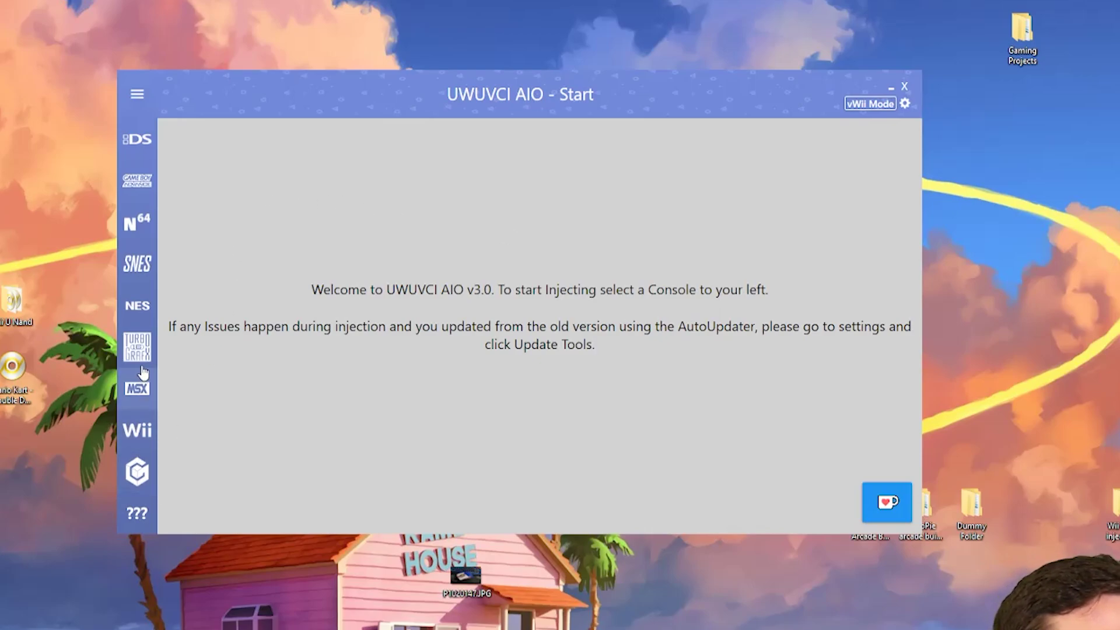
Start a GameCube injection in UWUVCI AIO and choose Rhythm Heaven Fever US as the base.
left_click(137, 474)
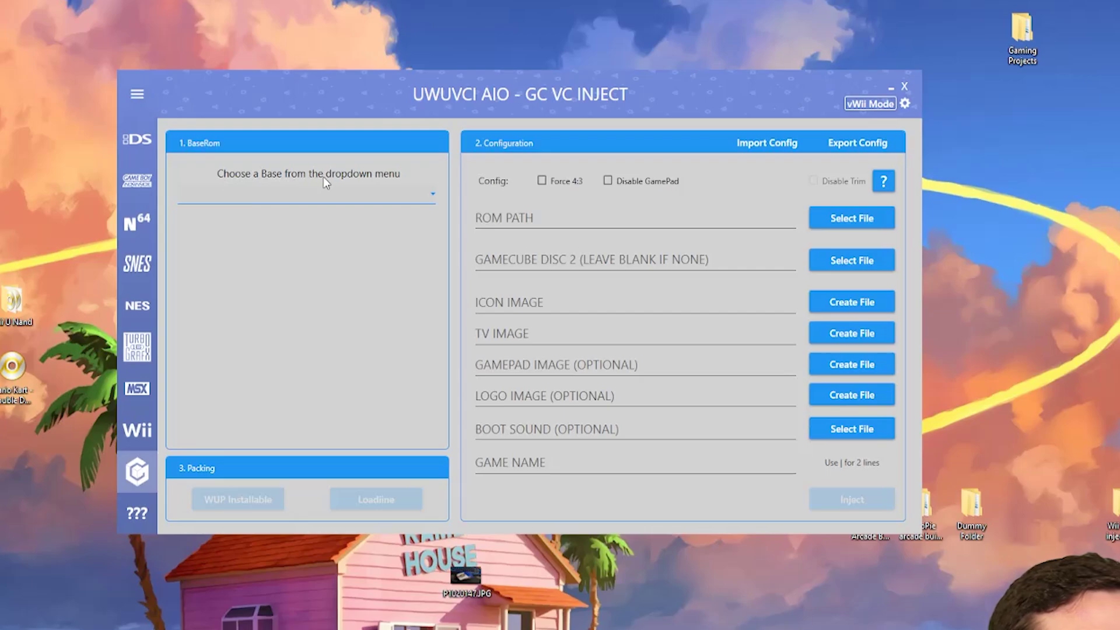
left_click(430, 193)
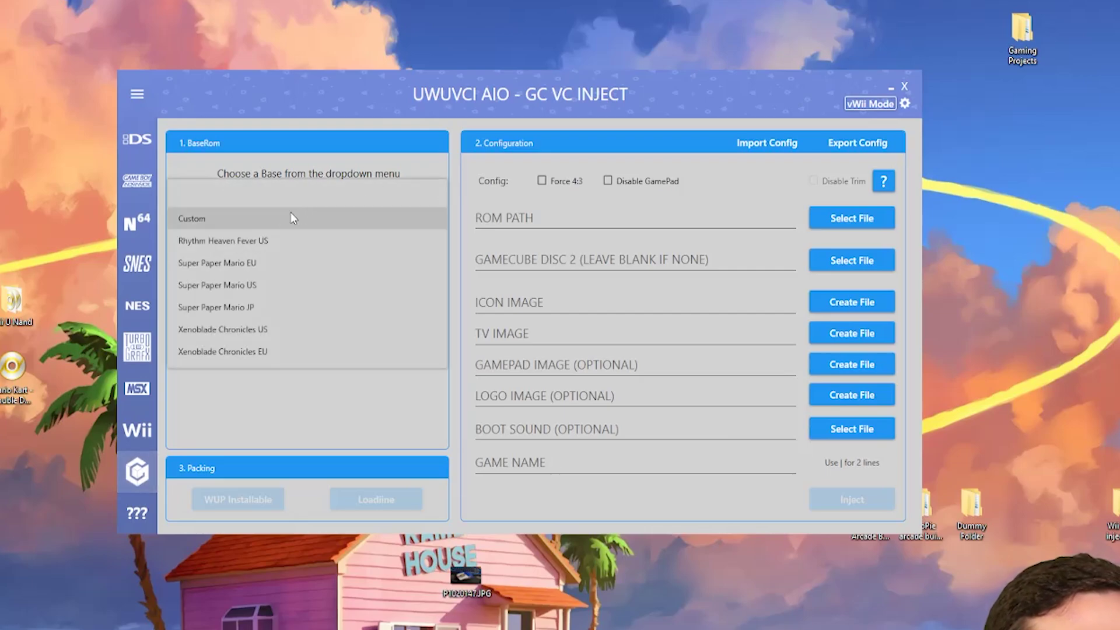
left_click(239, 243)
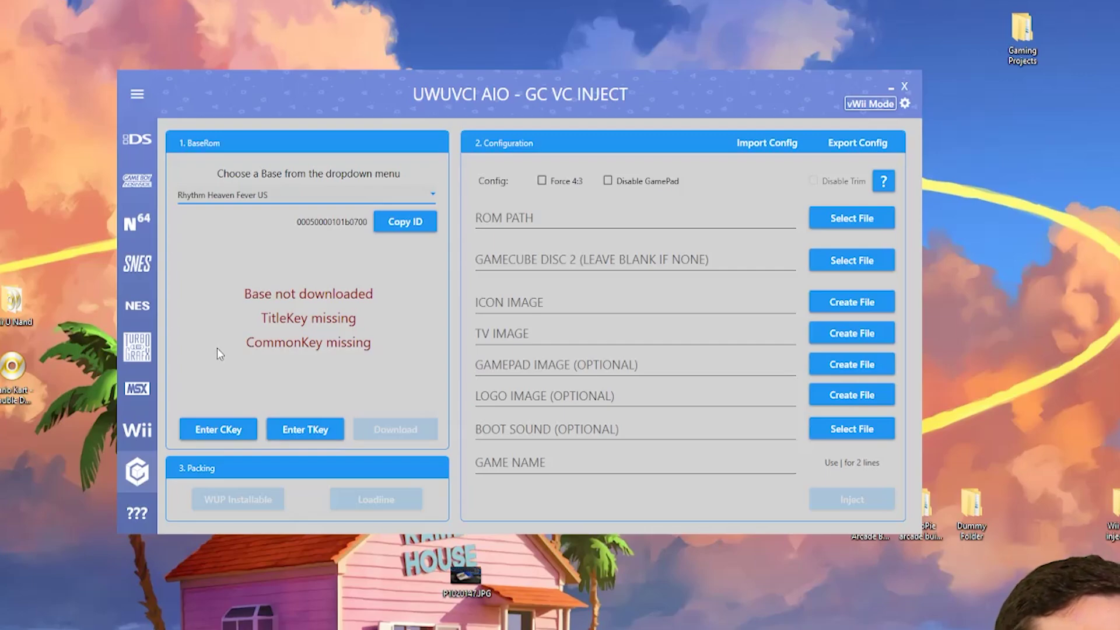
Fill in the Wii U CommonKey from otp.bin in the Desktop's Wii U Nand folder, and verify it.
left_click(211, 435)
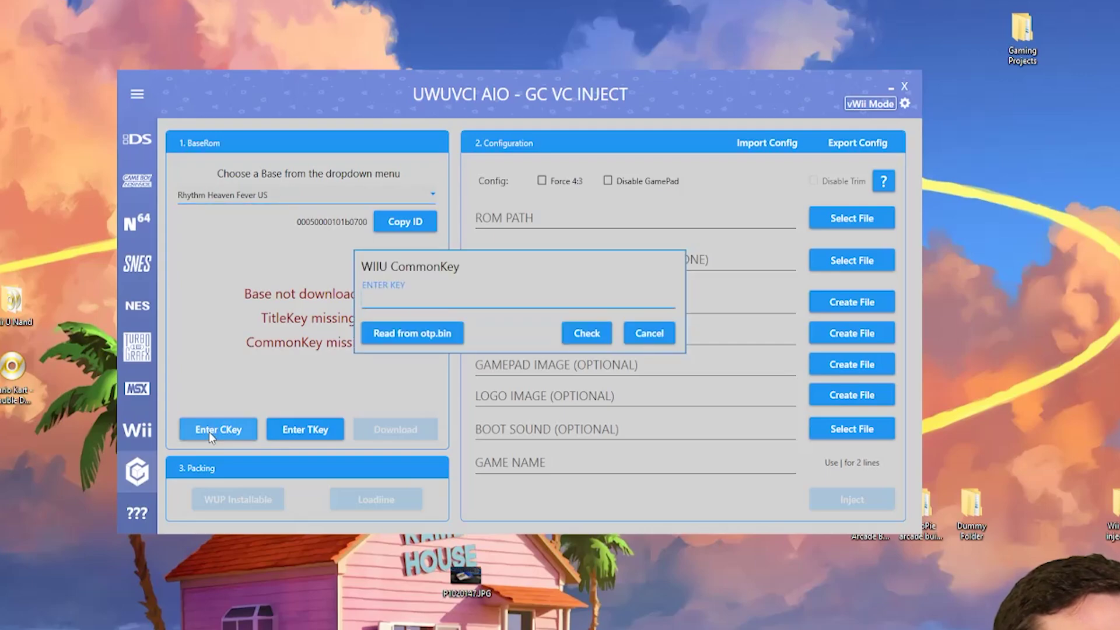
left_click(420, 344)
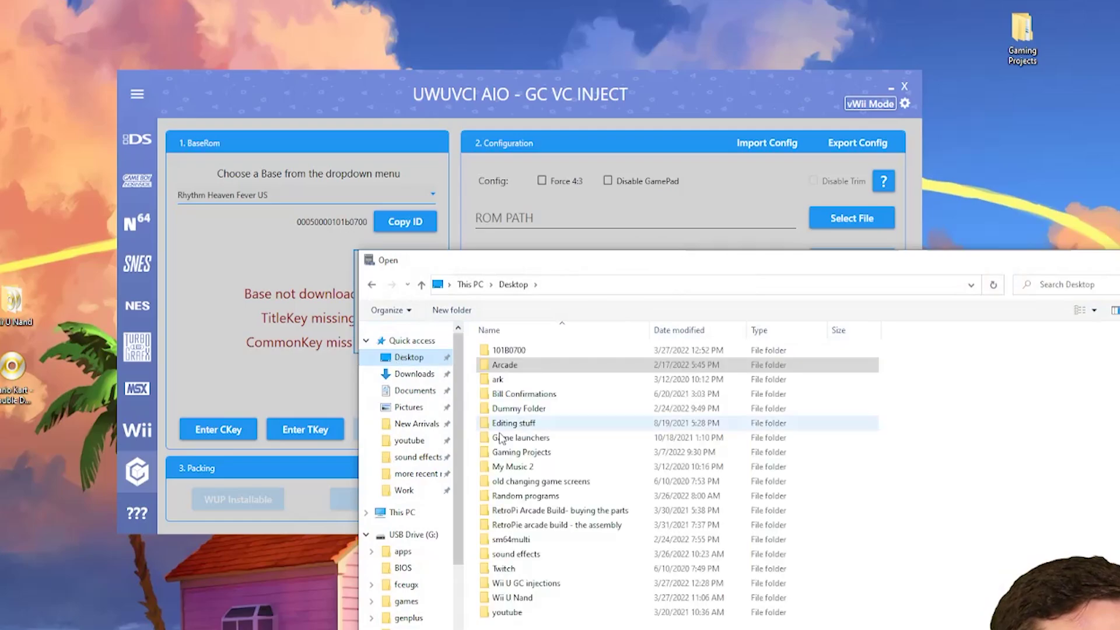
double_click(513, 597)
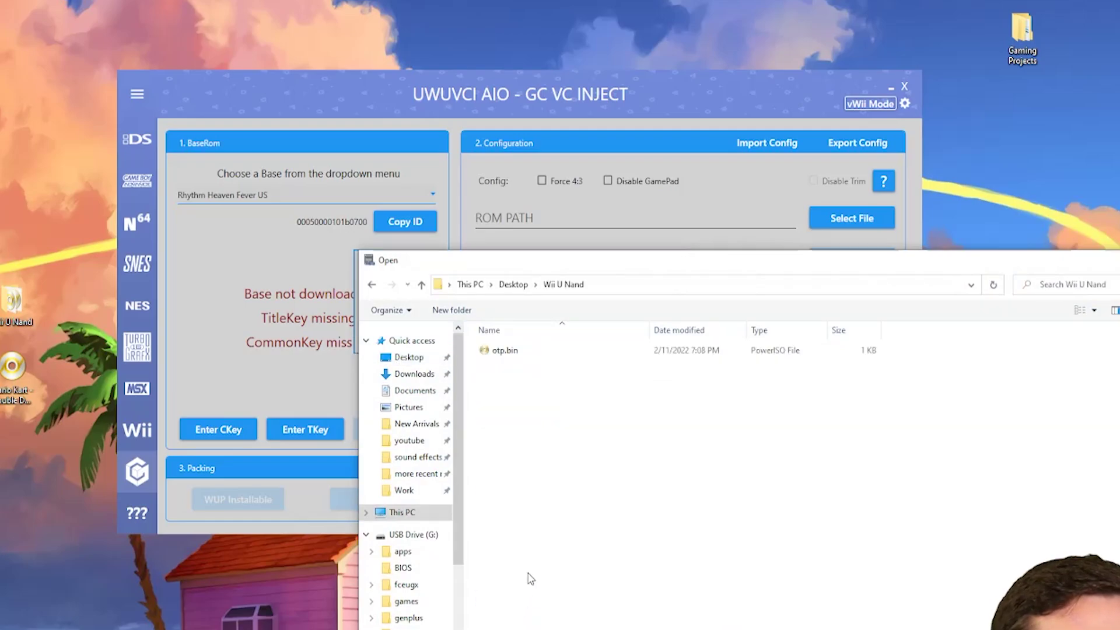
double_click(505, 351)
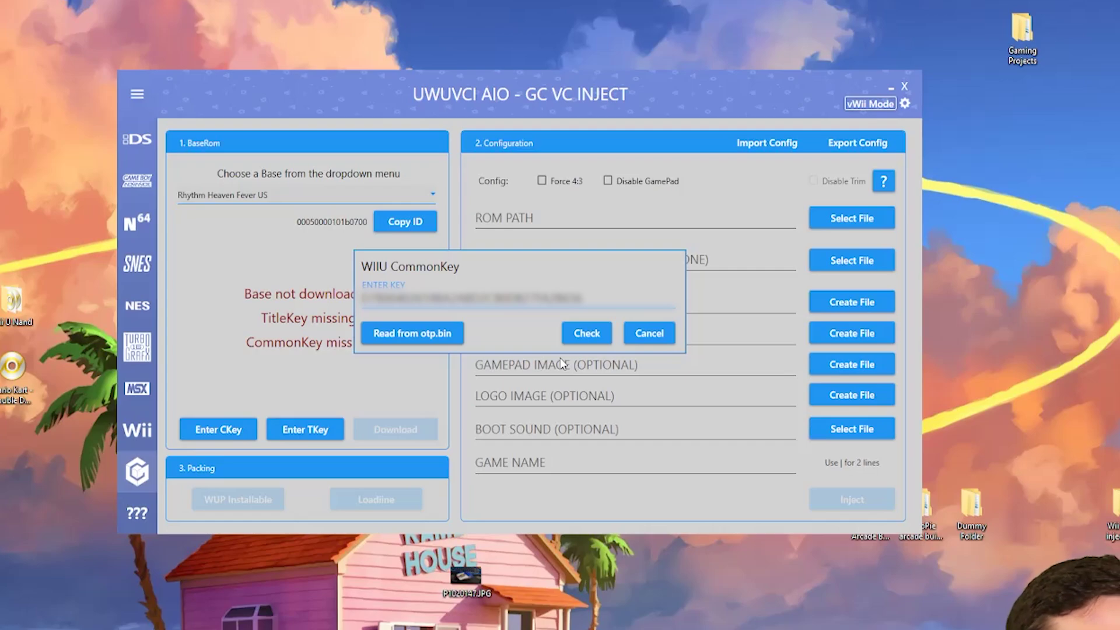
left_click(585, 333)
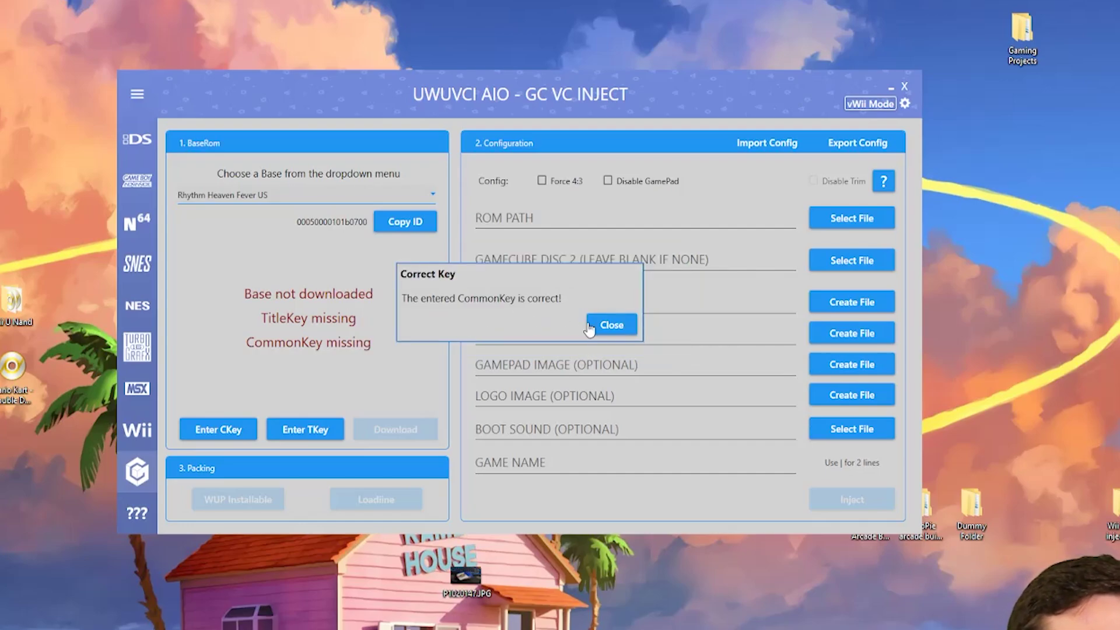
left_click(617, 324)
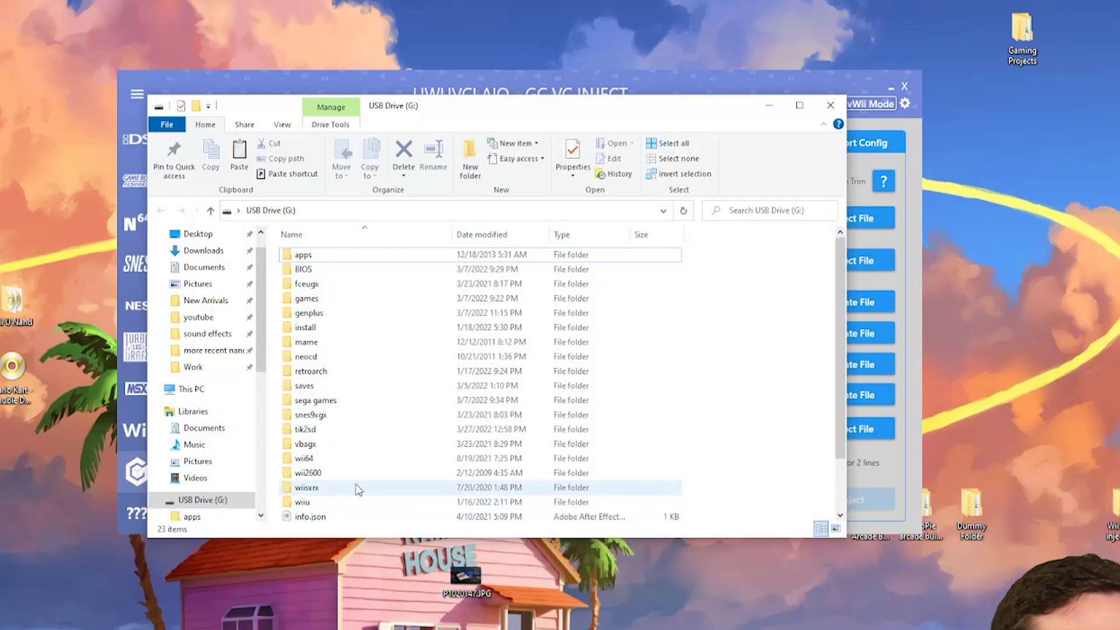
Locate keys.txt in the USB drive's tik2sd folder, and move the 101B0700 desktop folder below the Mario Kart ISO.
left_click(302, 431)
double_click(301, 432)
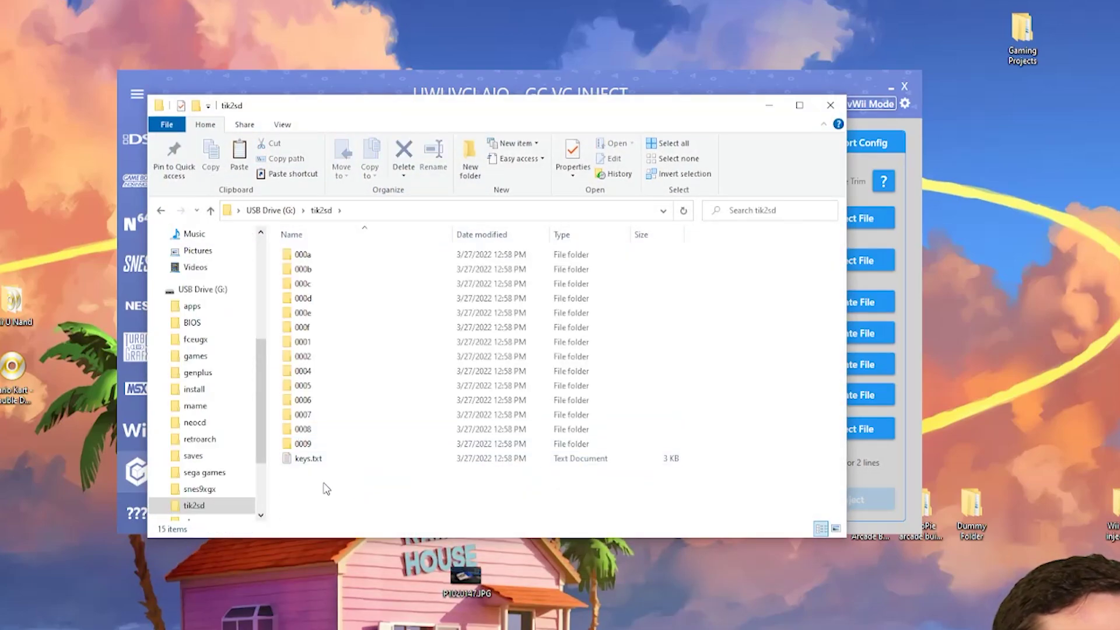
left_click(302, 459)
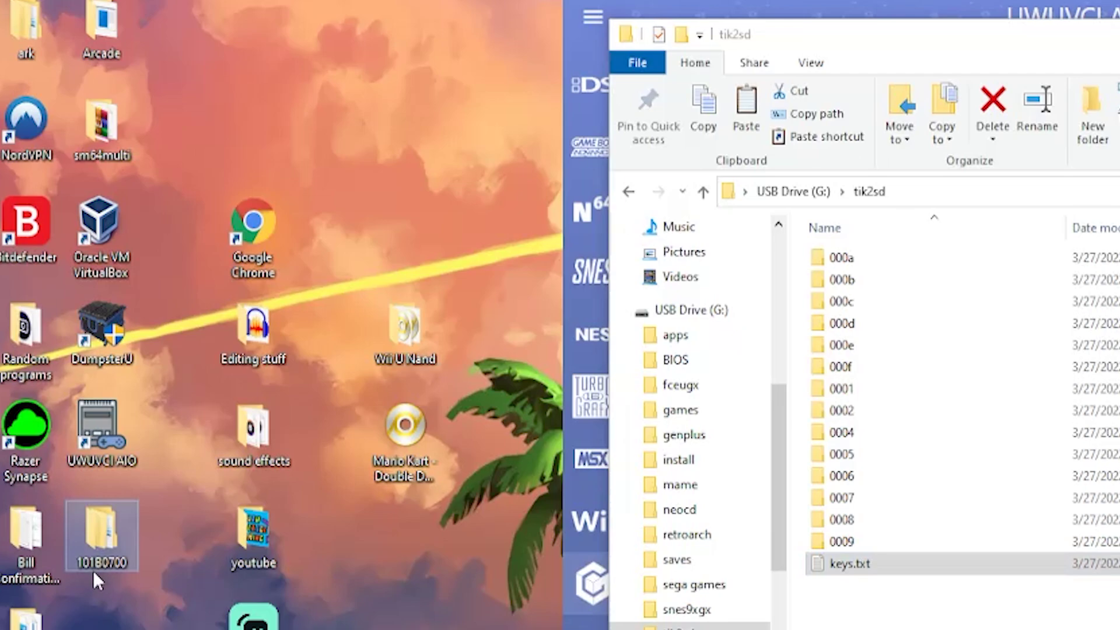
left_click_drag(103, 551, 396, 544)
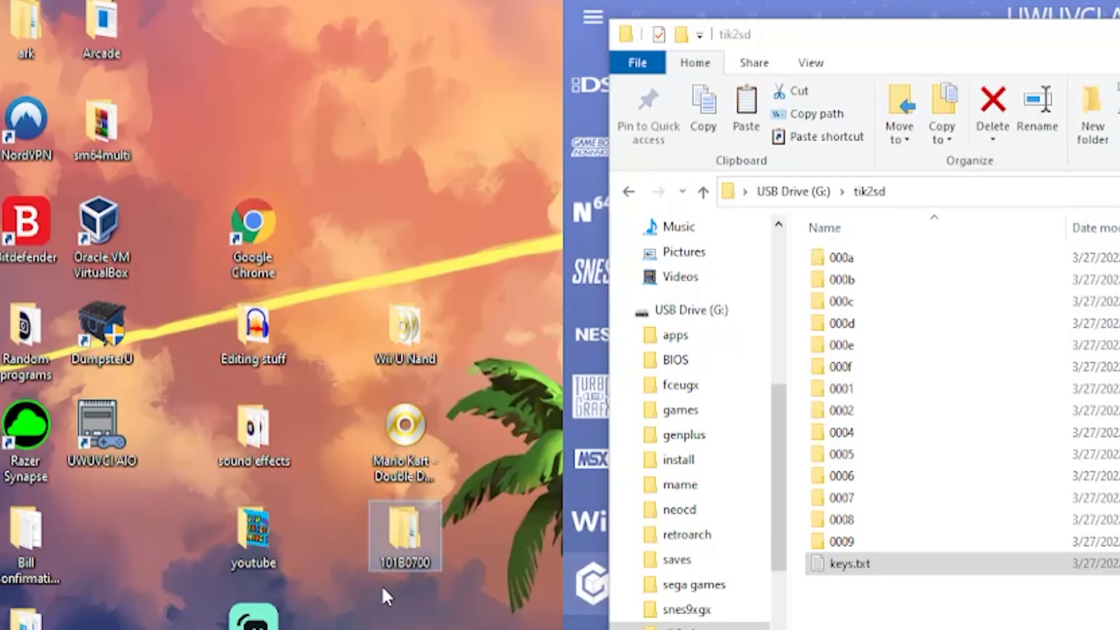
mouse_move(412, 536)
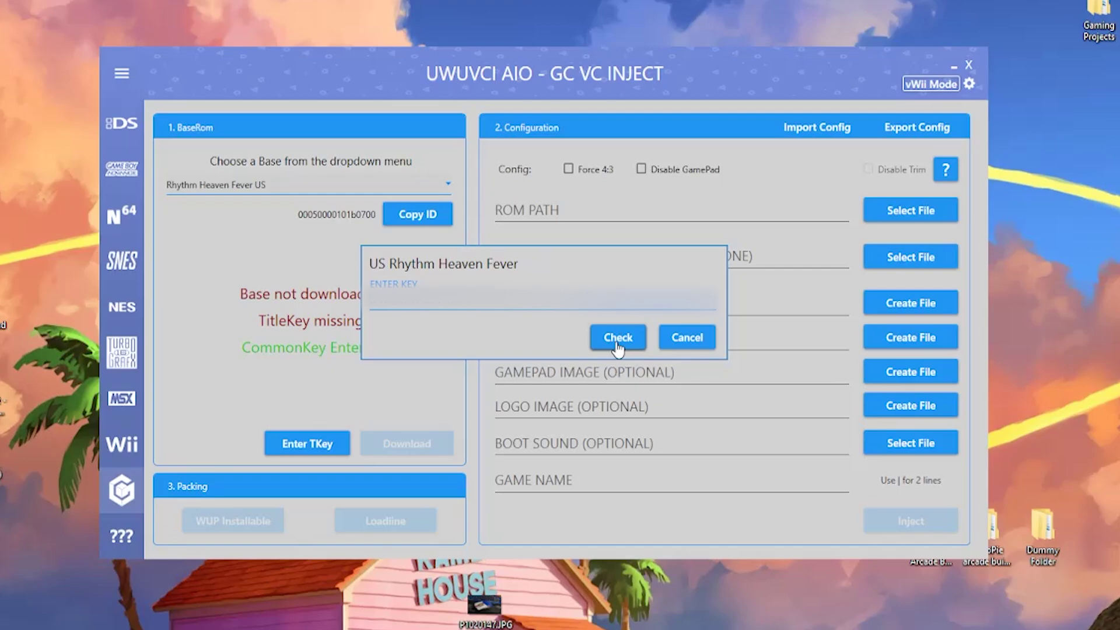
Verify the TitleKey entered for US Rhythm Heaven Fever and download the base.
left_click(617, 347)
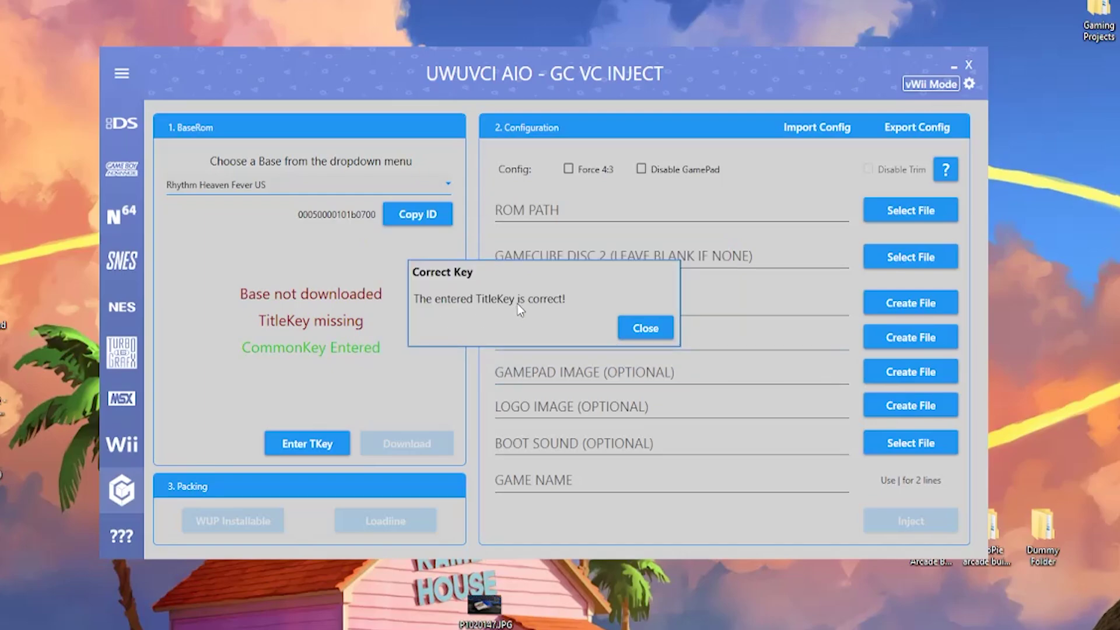
left_click(641, 328)
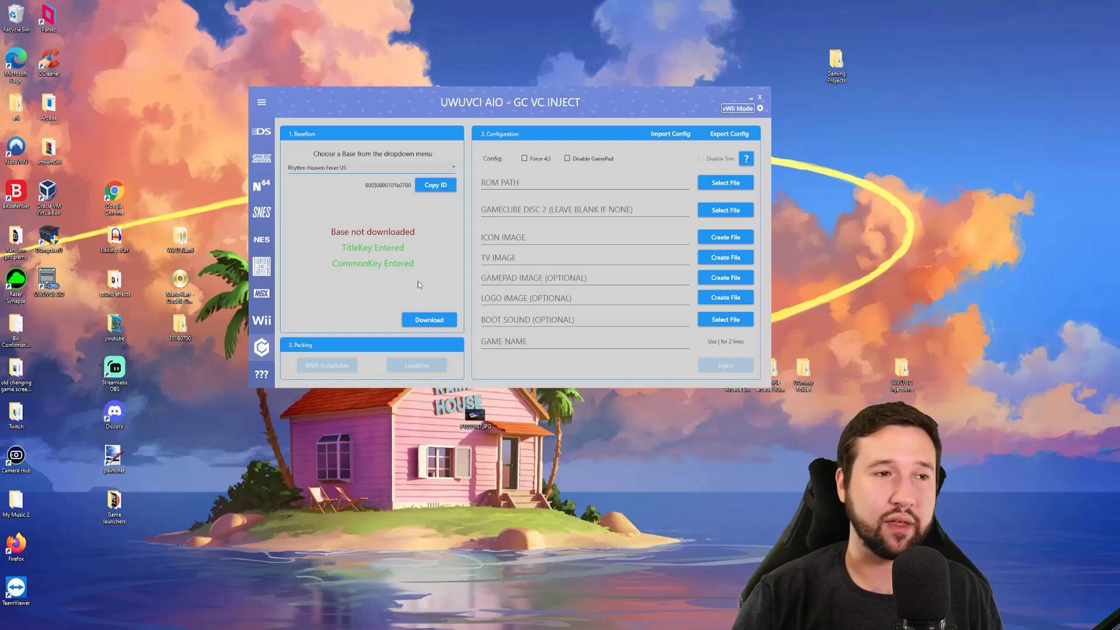
left_click(428, 318)
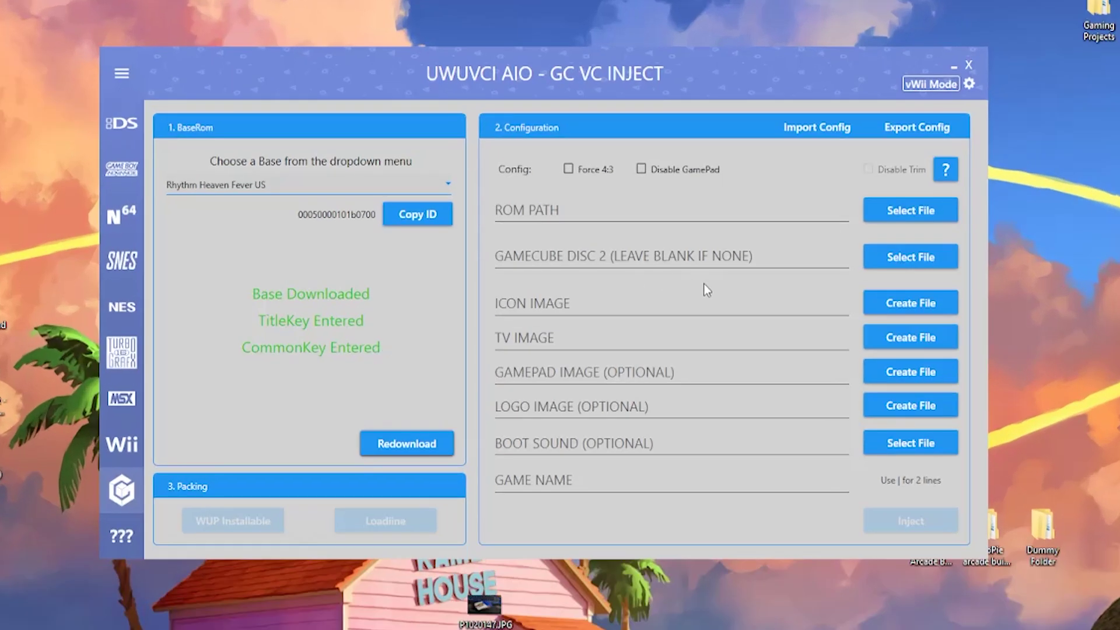
Load Mario Kart - Double Dash.iso from the Desktop as the ROM and accept the suggested boot images.
left_click(907, 216)
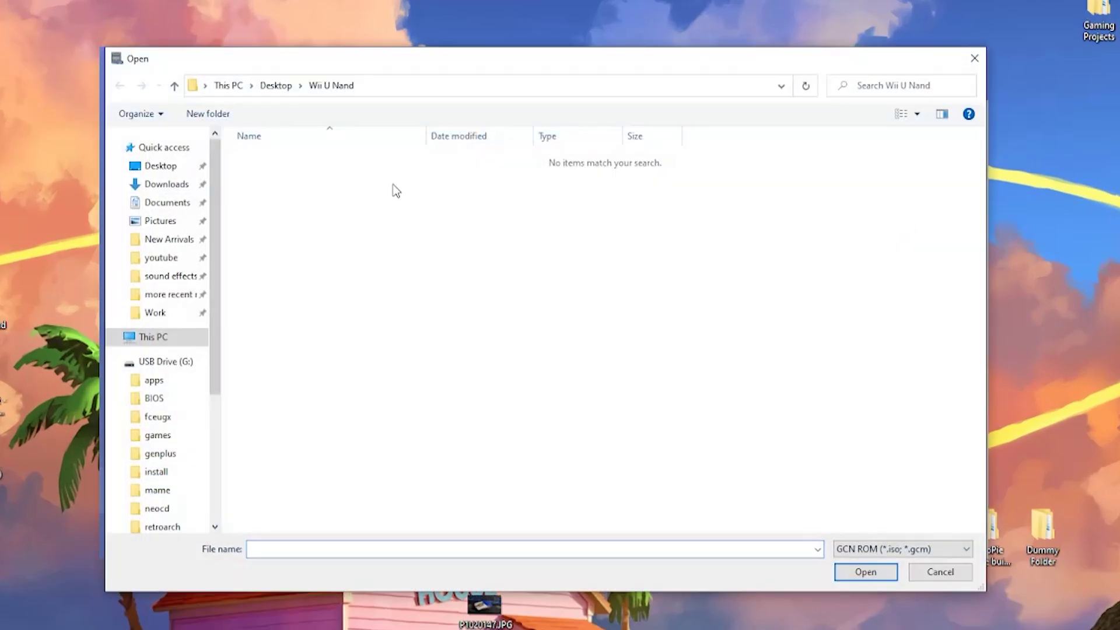
left_click(131, 167)
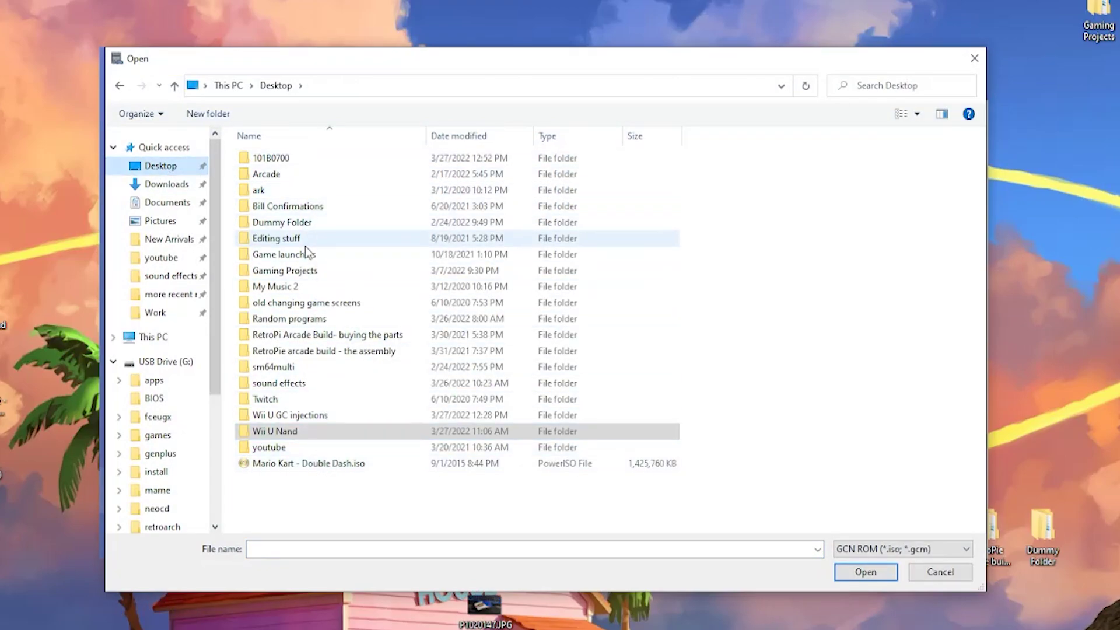
double_click(267, 464)
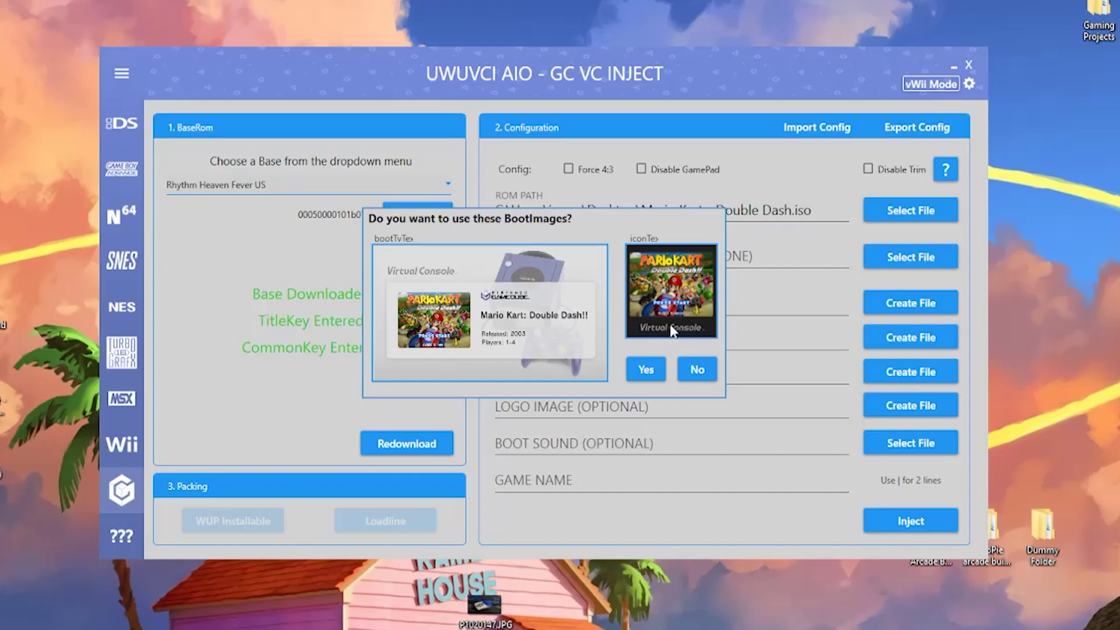
left_click(645, 369)
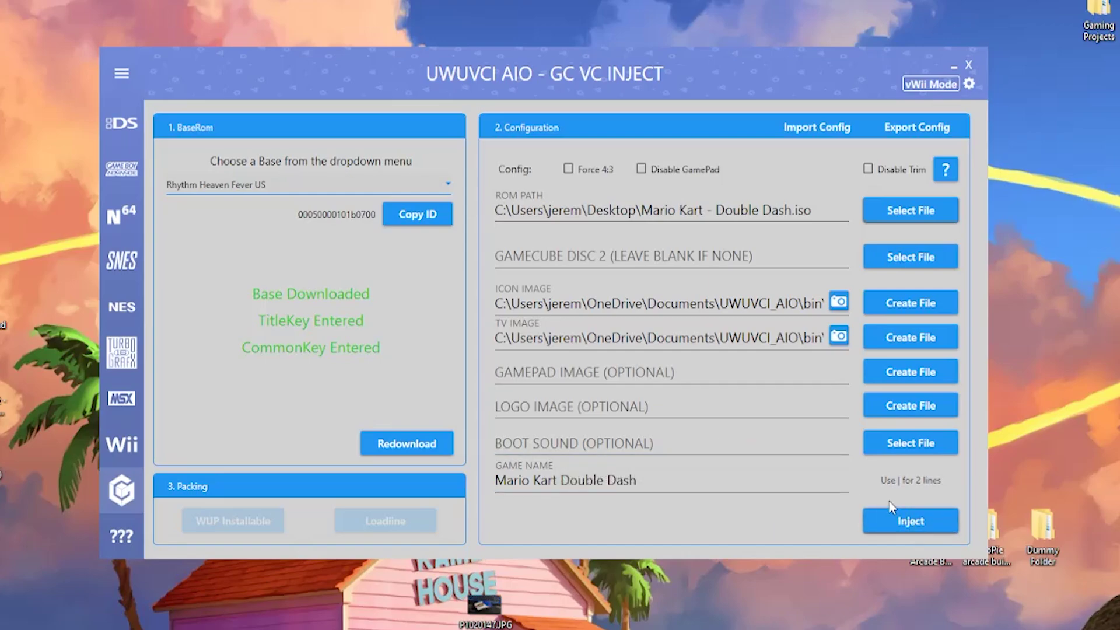
Review the available base games and the code, content and meta folders inside the dumped game's folder.
left_click(448, 186)
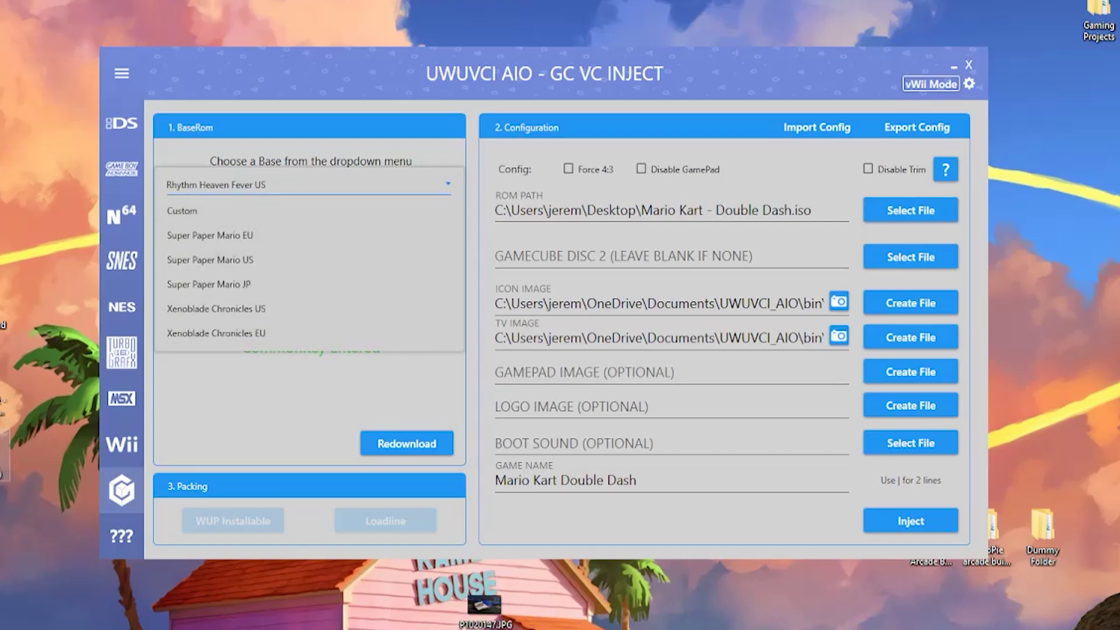
key("alt+Tab")
double_click(755, 216)
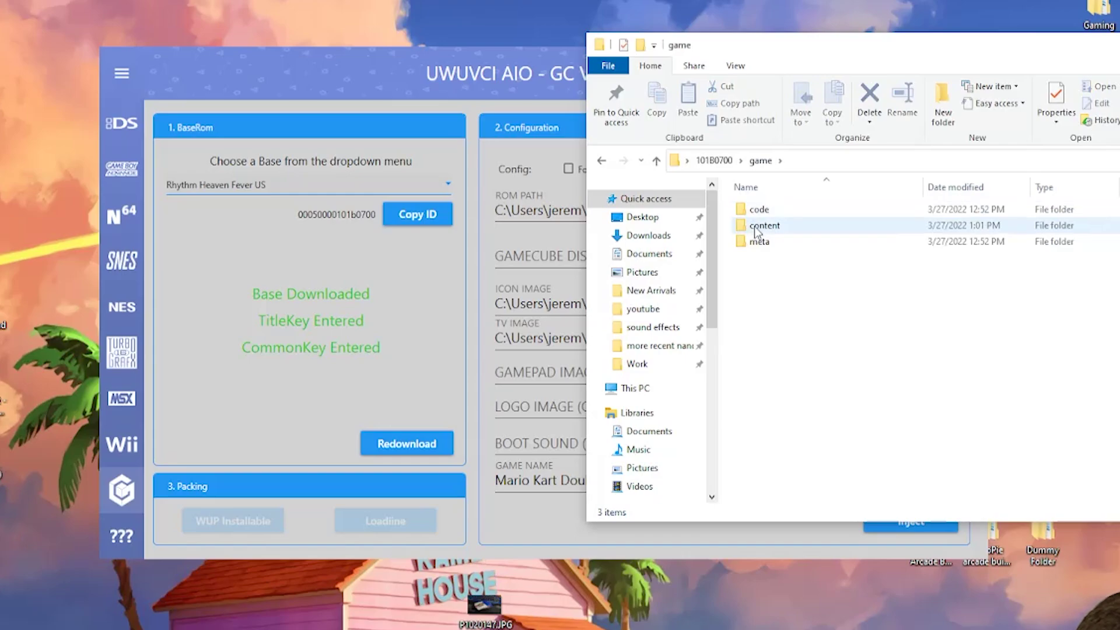
left_click(770, 242)
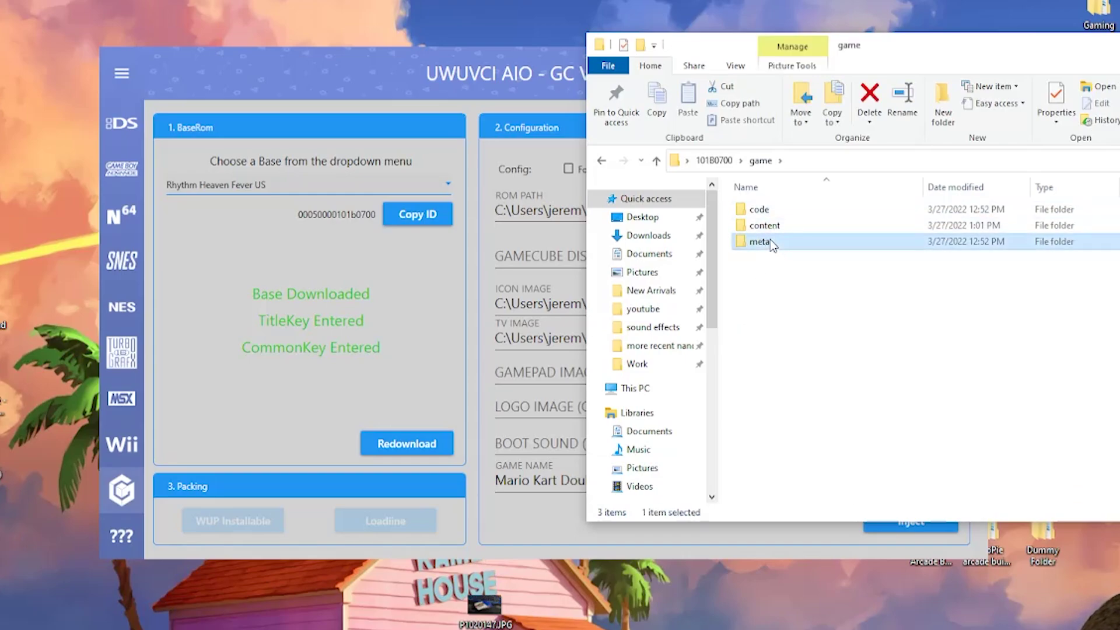
left_click_drag(767, 278, 761, 210)
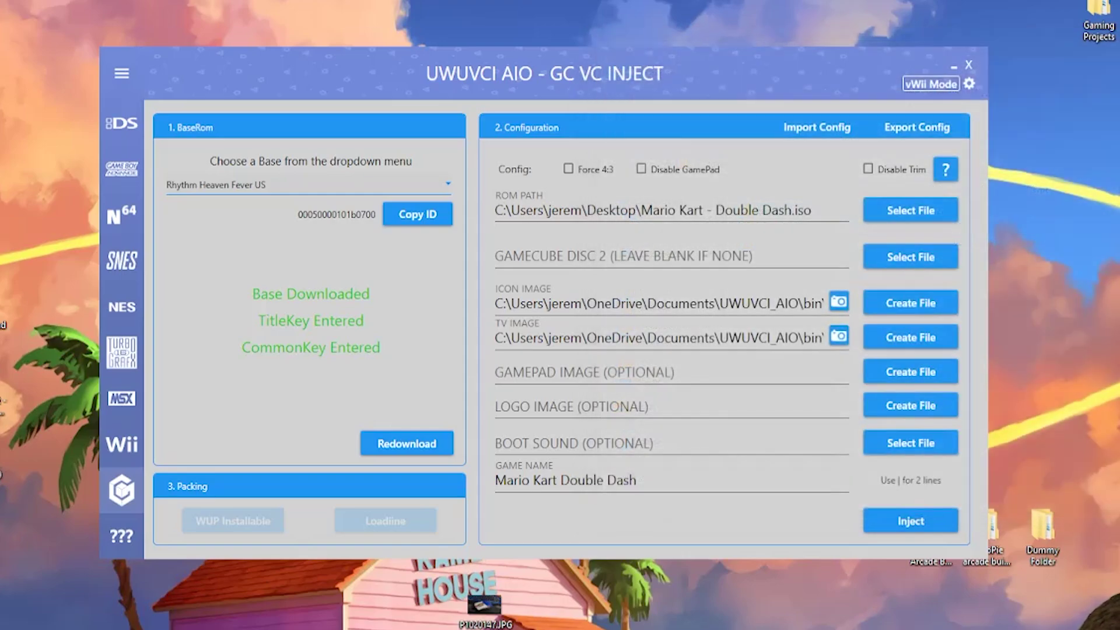
Inject Mario Kart Double Dash into the base and export it as a WUP installable package.
left_click(905, 524)
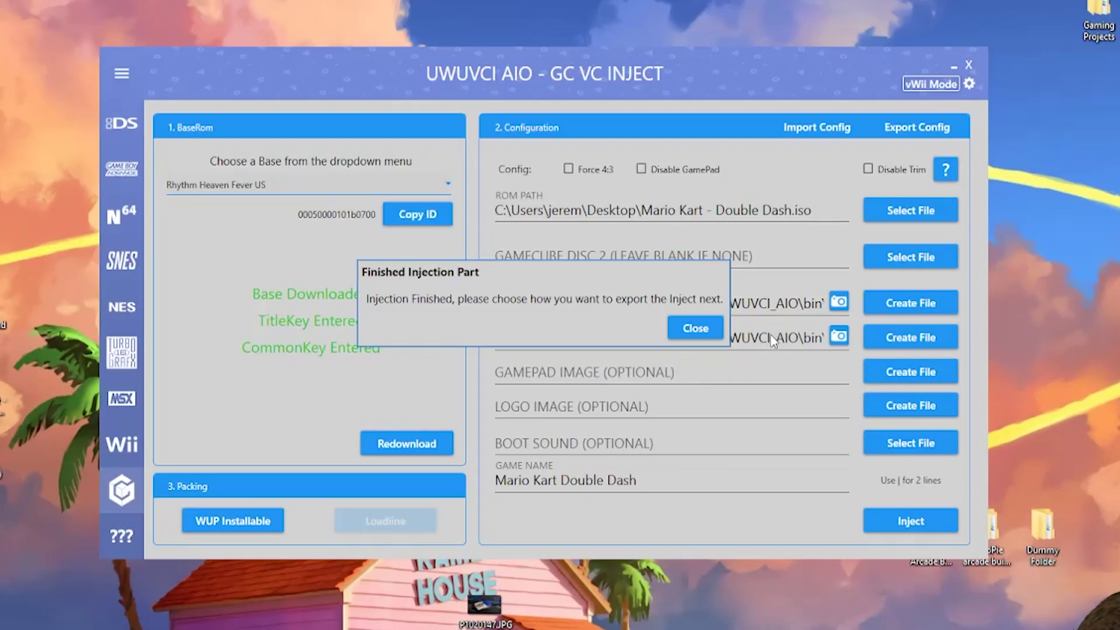
left_click(689, 330)
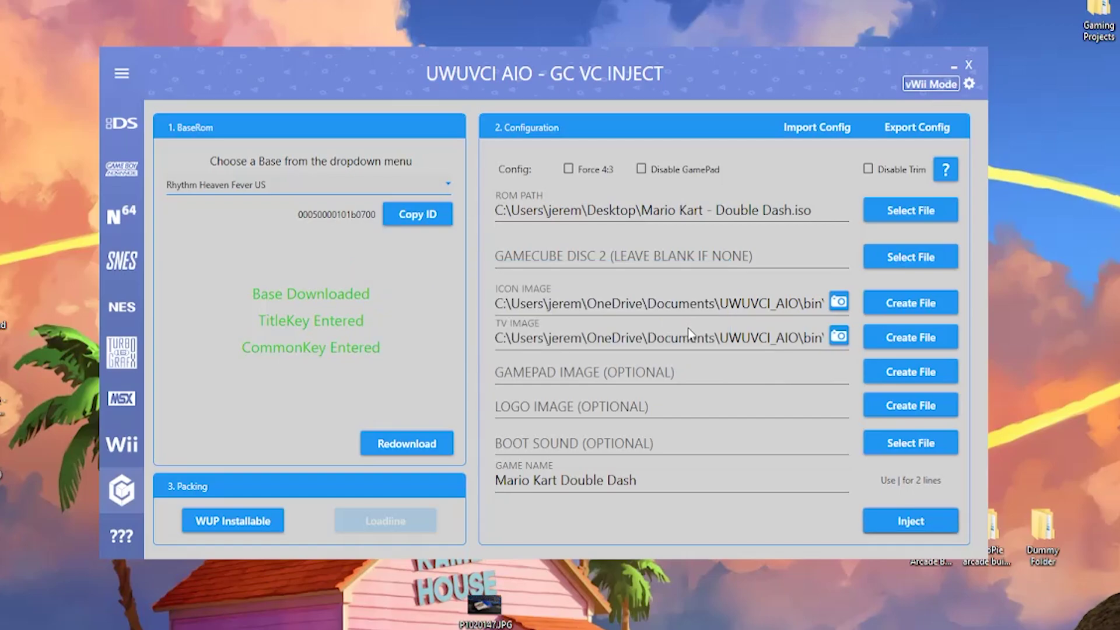
left_click(225, 522)
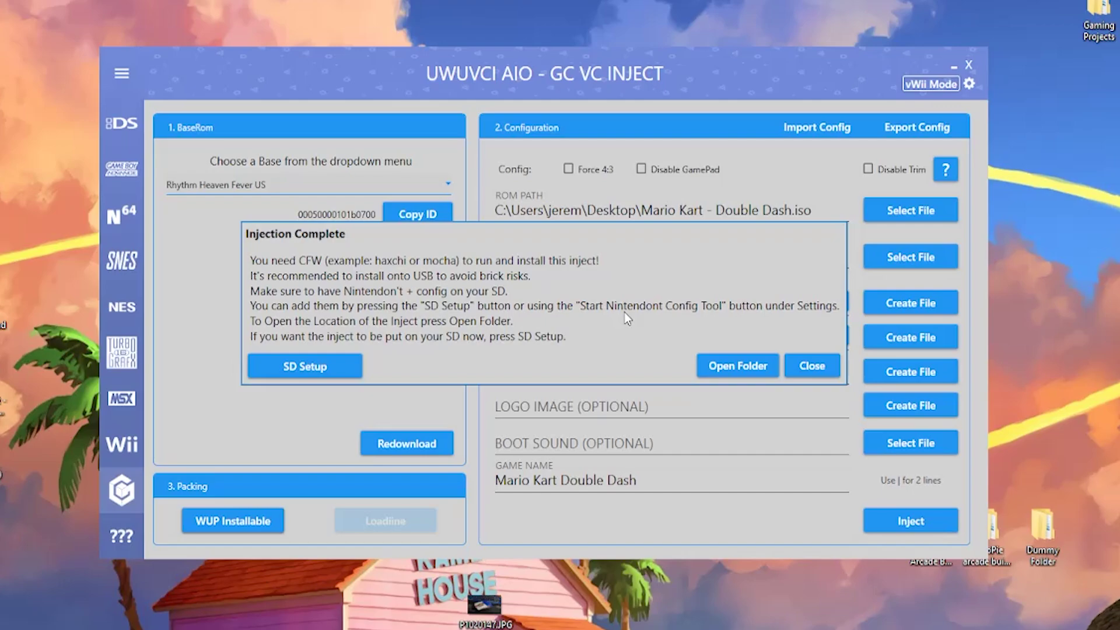
Open the injected game's output folder and move the [WUP]Mario Kart Double Dash folder to the Desktop.
left_click(730, 376)
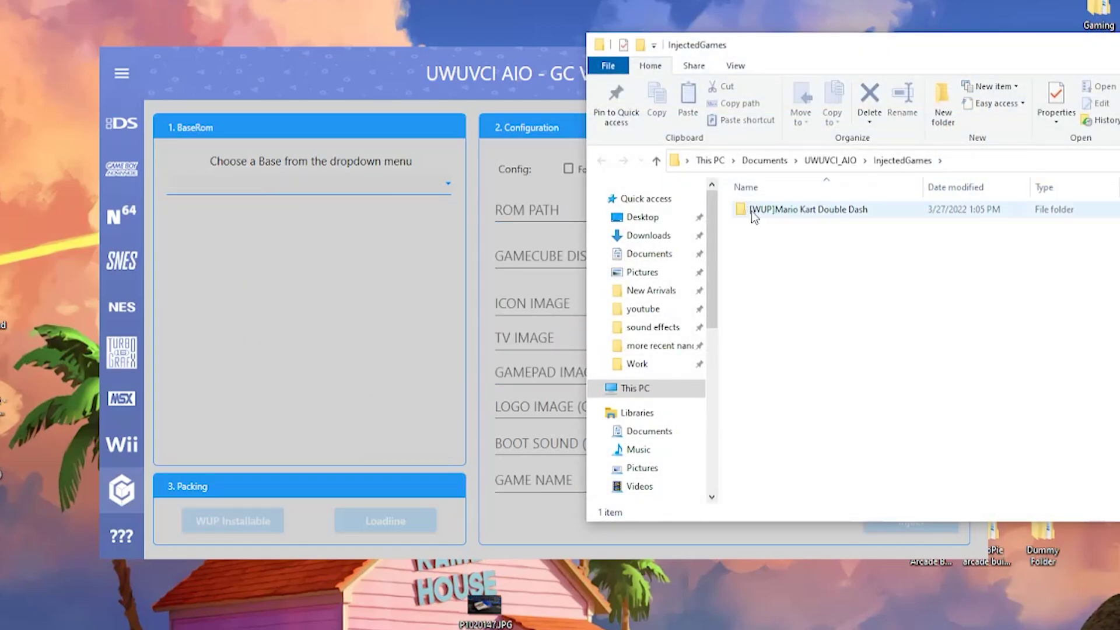
left_click_drag(750, 215, 3, 536)
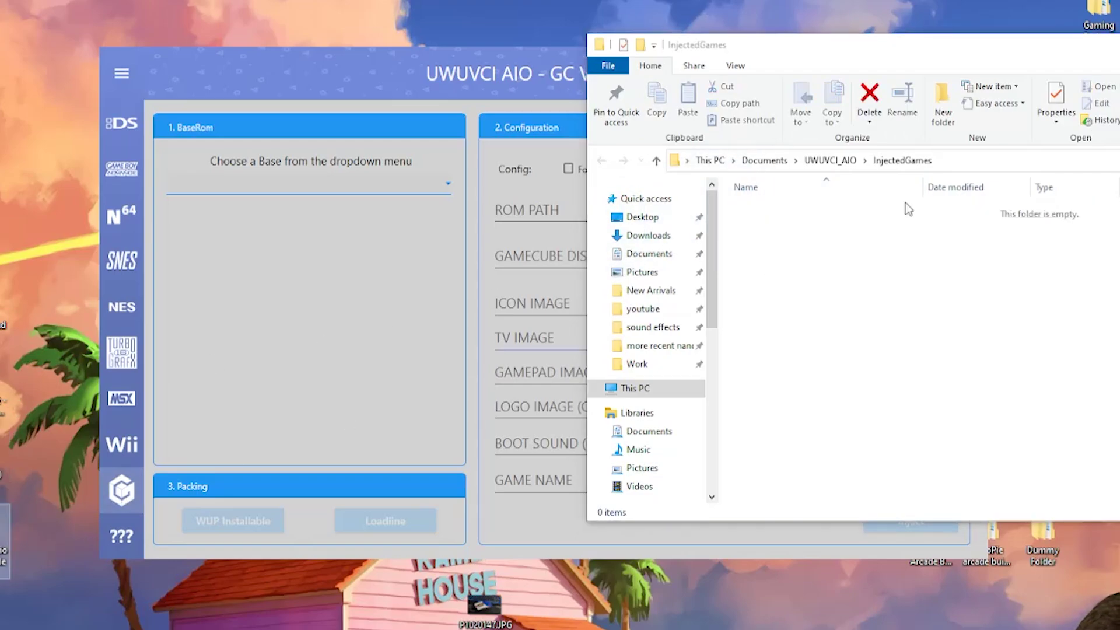
key("alt+F4")
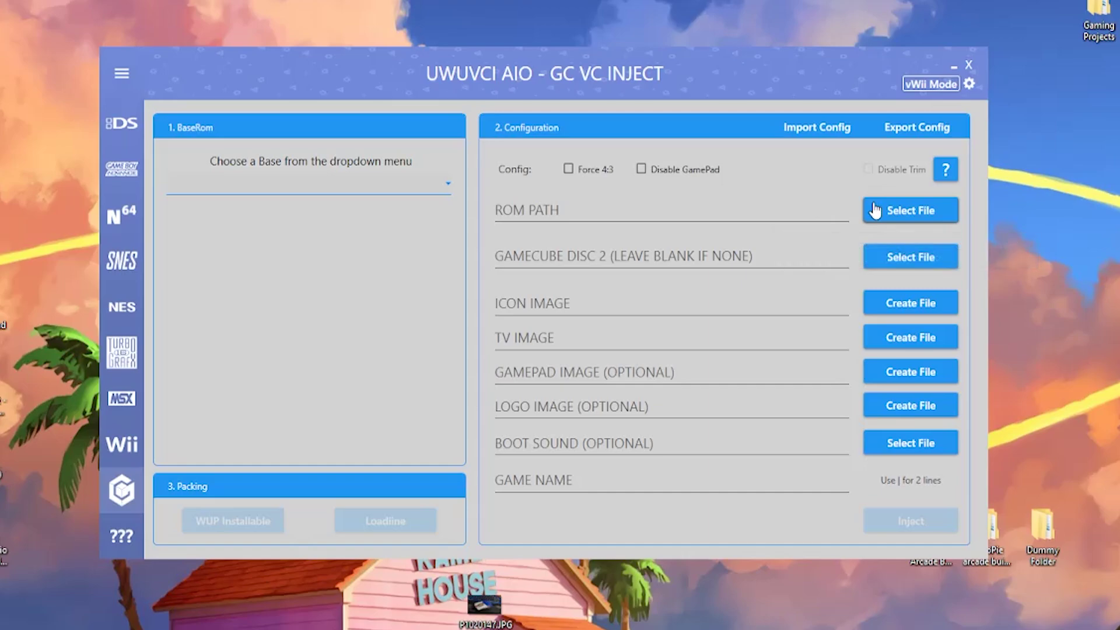
Find the Nintendont Config Tool option in the UWUVCI AIO settings and close the program.
left_click(969, 84)
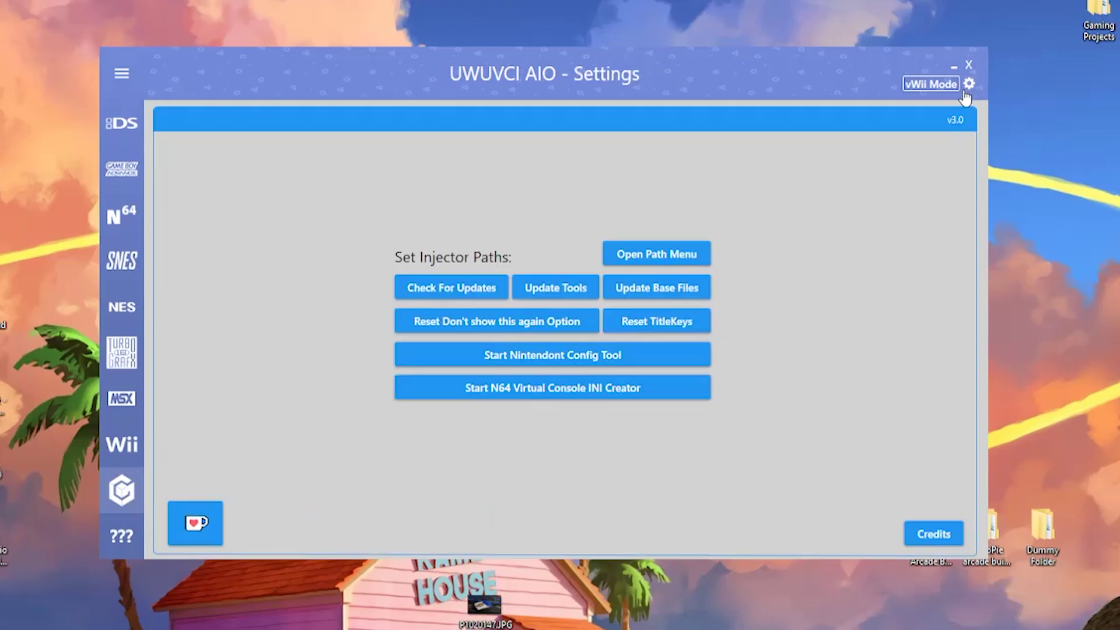
left_click(619, 366)
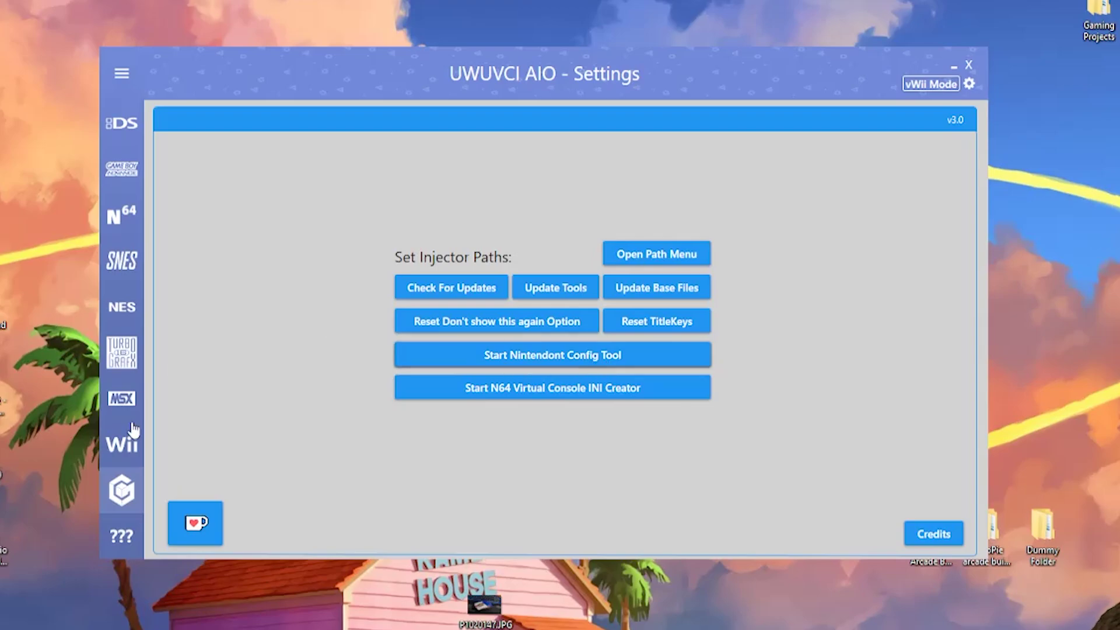
left_click(968, 66)
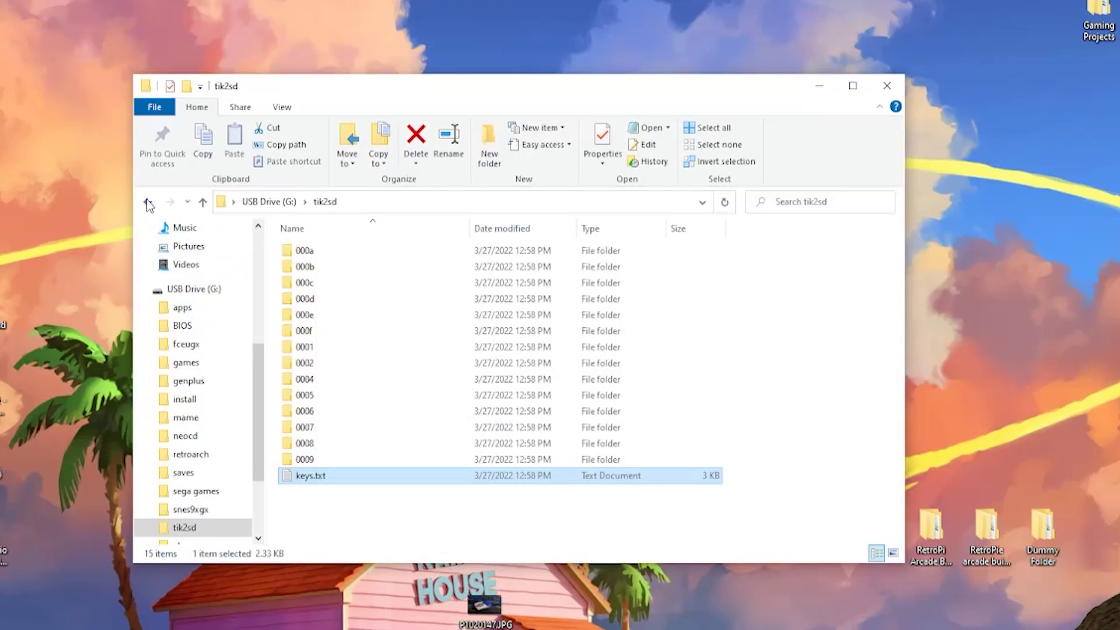
Put the [WUP]Mario Kart Double Dash folder from the Desktop into the install folder on USB Drive (G:).
left_click(148, 203)
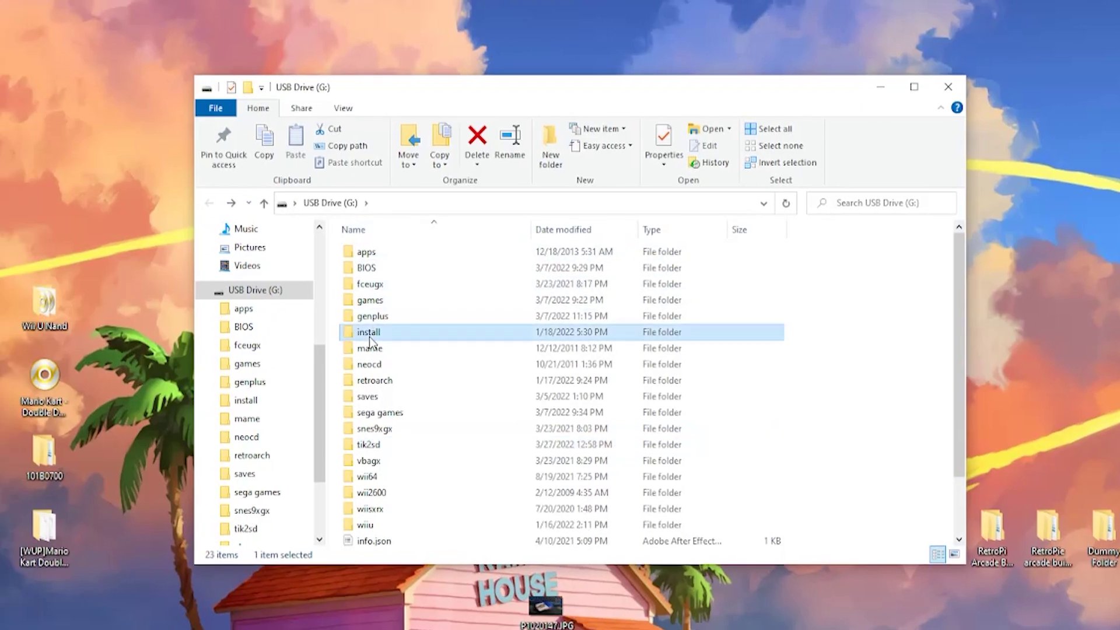
double_click(308, 332)
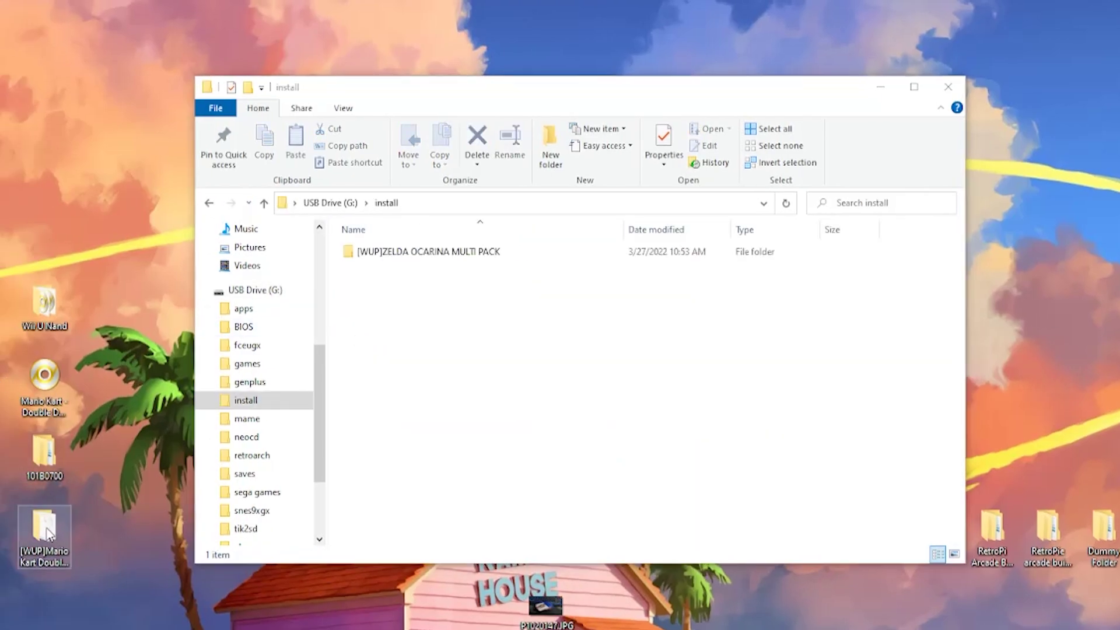
left_click_drag(53, 518, 391, 338)
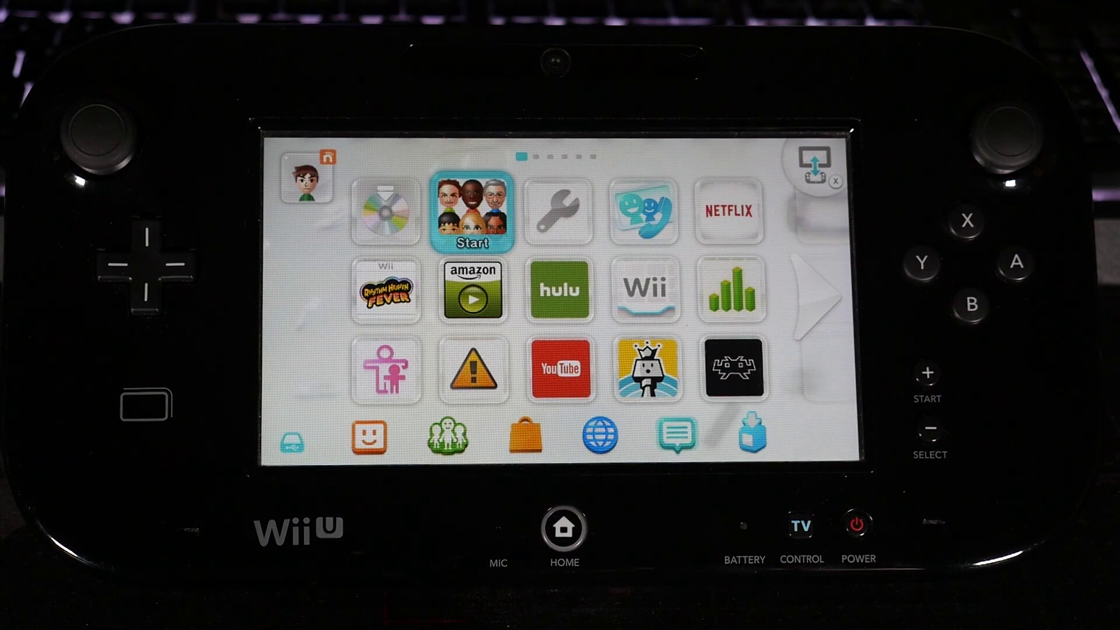
Switch to the Wii U, start Homebrew Launcher and load WUP Installer GX2.
left_click(473, 371)
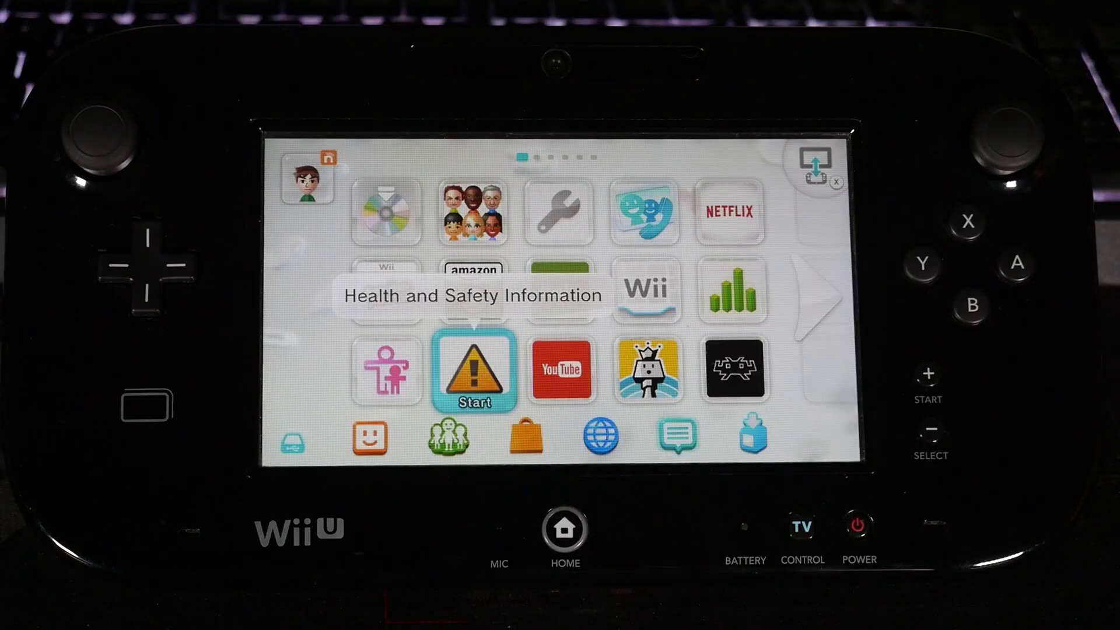
left_click(473, 211)
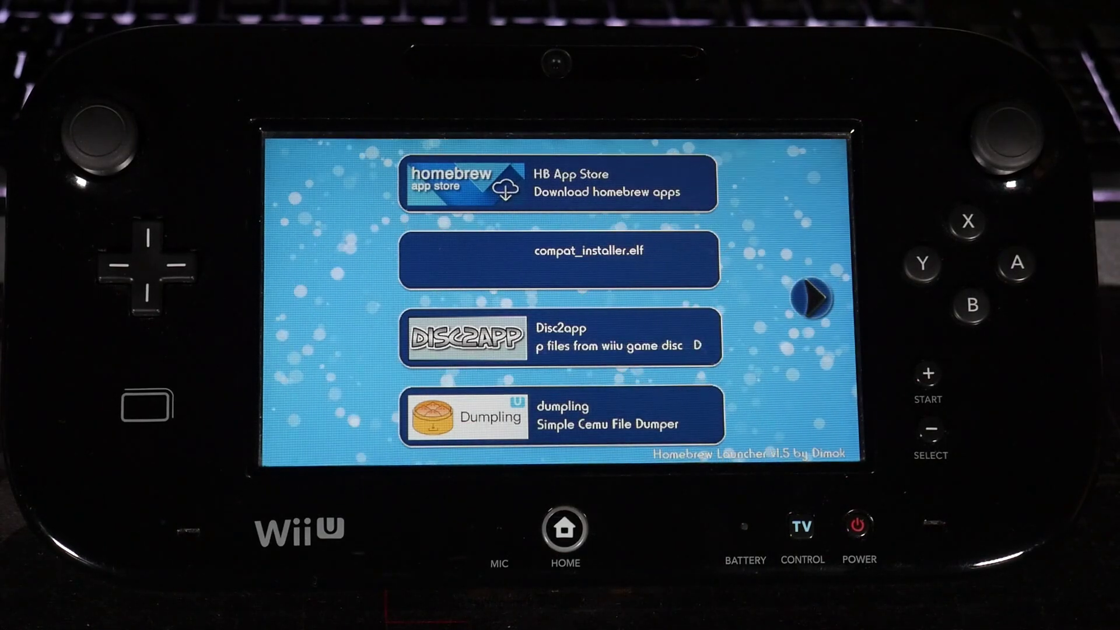
left_click(812, 299)
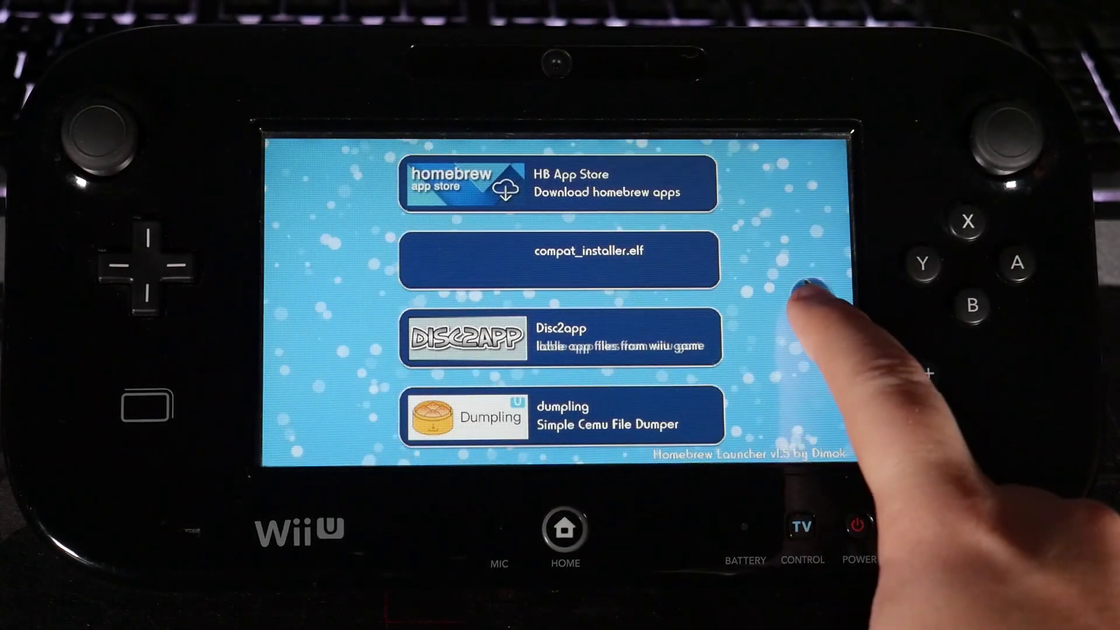
left_click(664, 403)
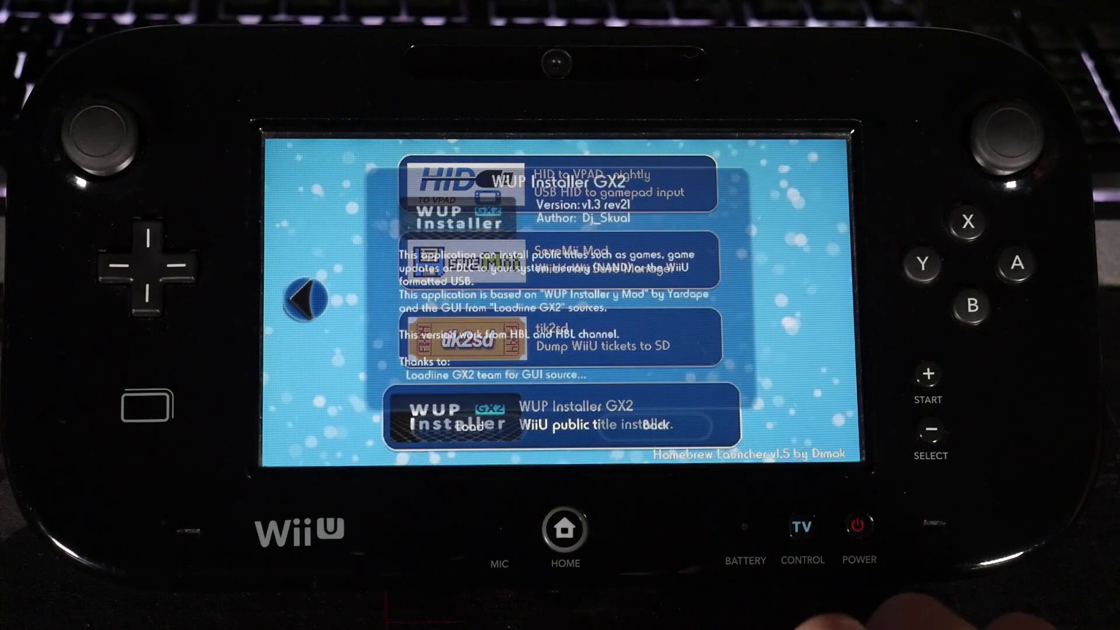
left_click(470, 426)
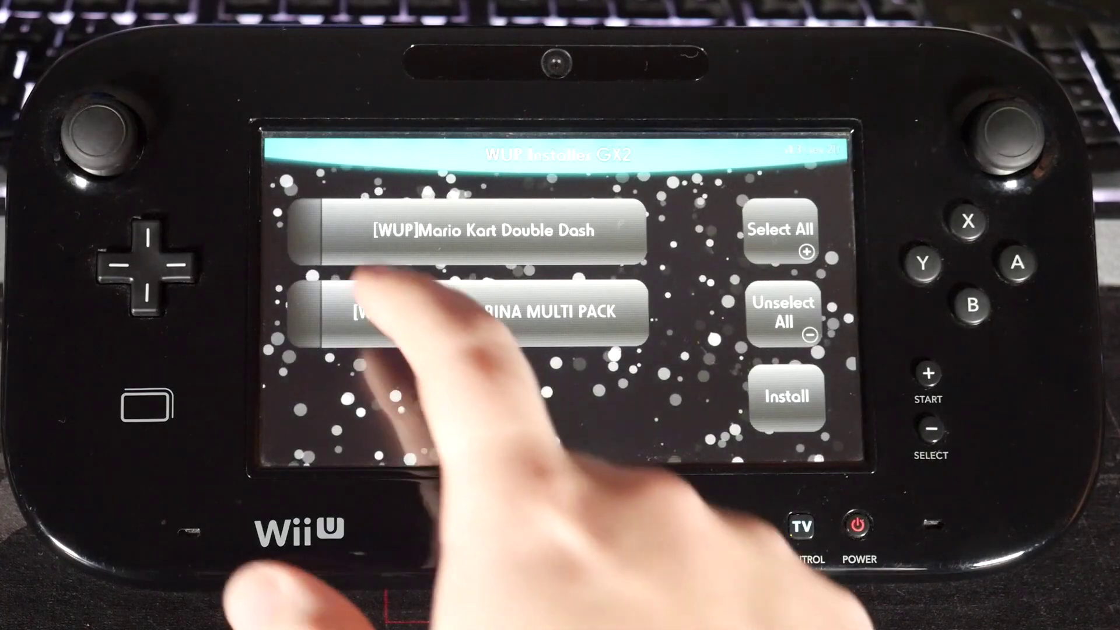
Install only [WUP]Mario Kart Double Dash to the USB storage.
left_click(309, 230)
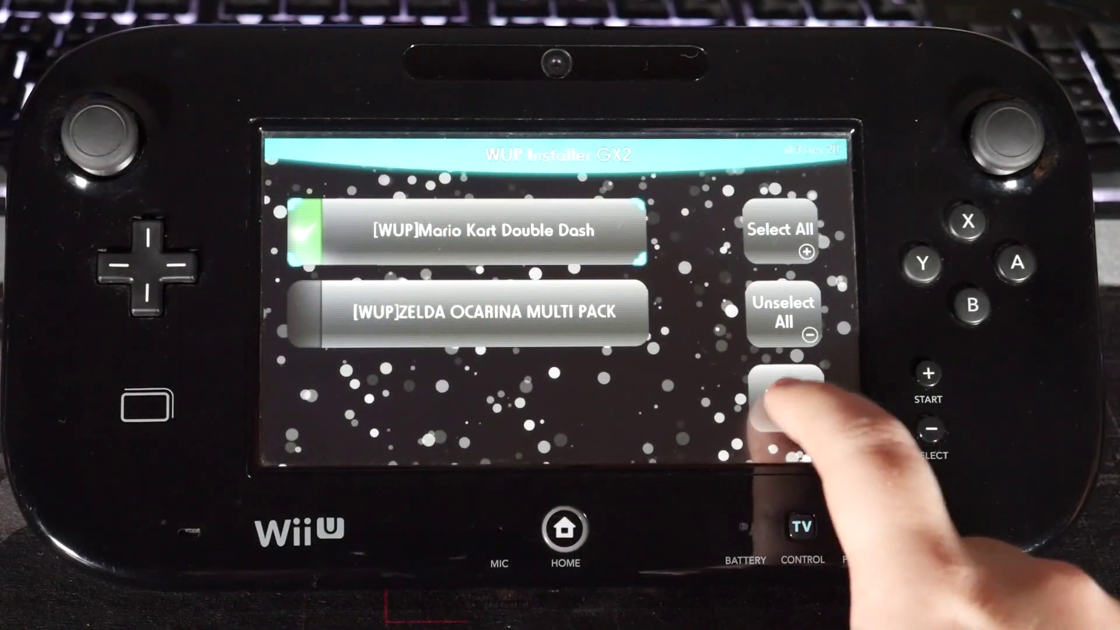
left_click(786, 397)
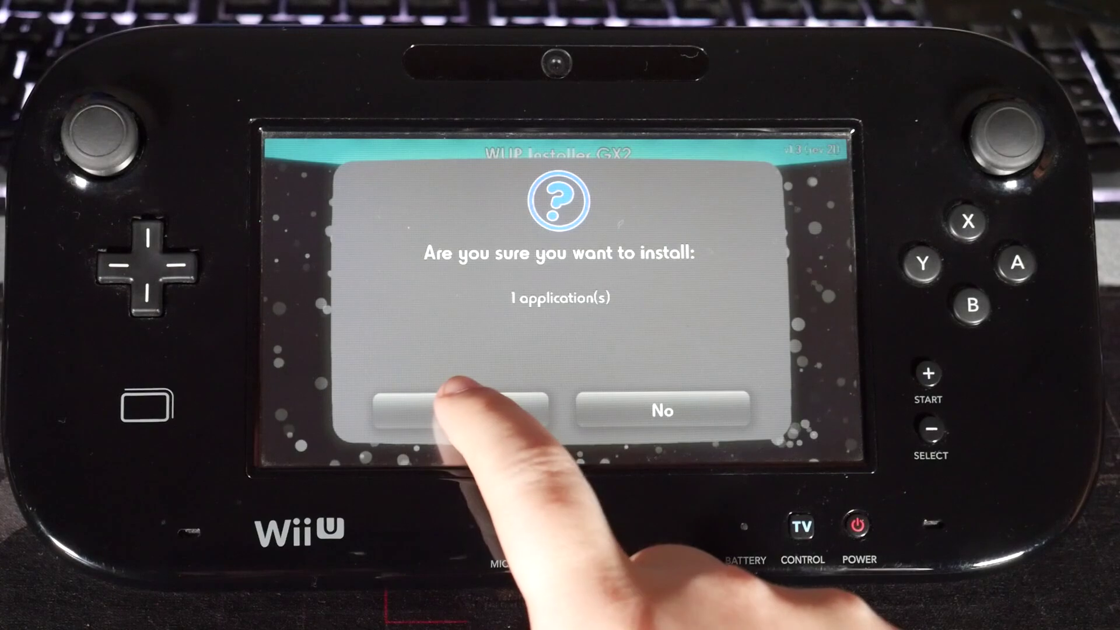
left_click(455, 402)
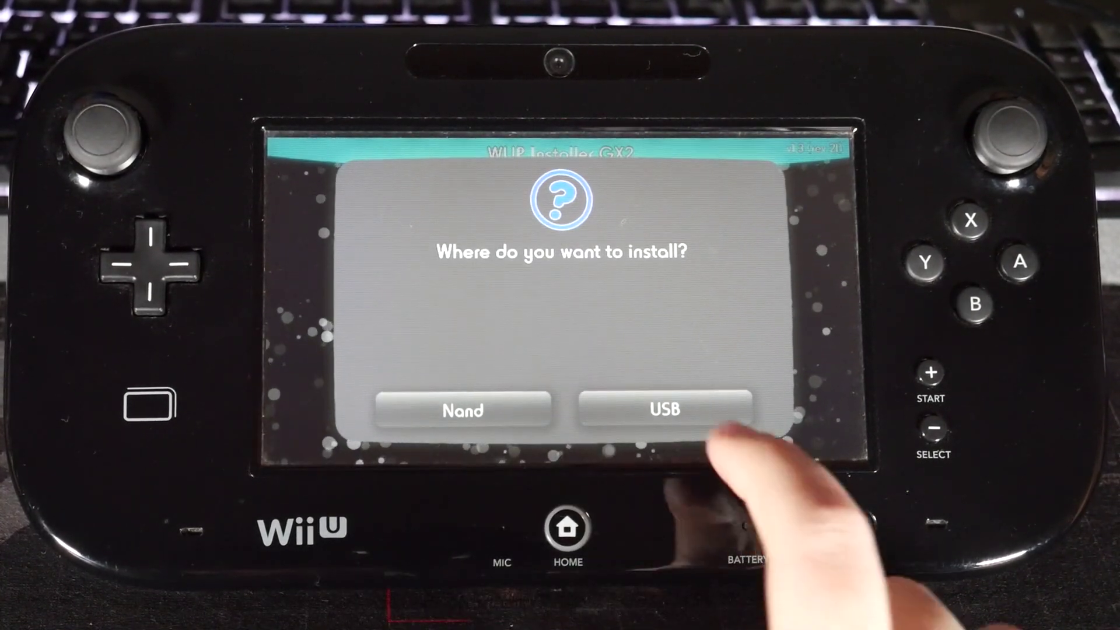
left_click(708, 403)
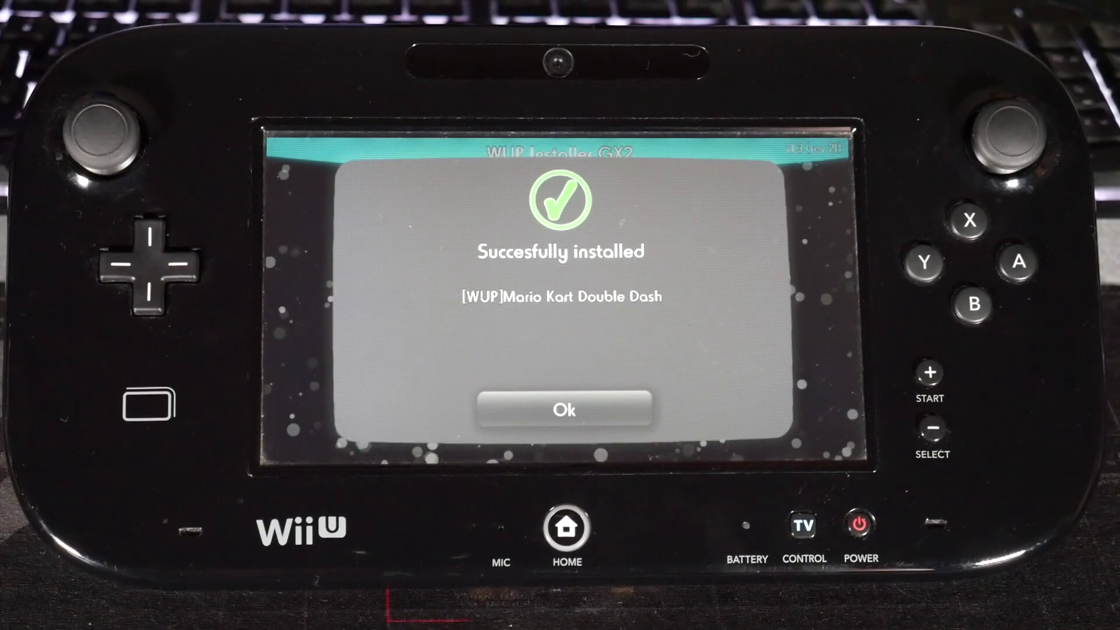
left_click(564, 409)
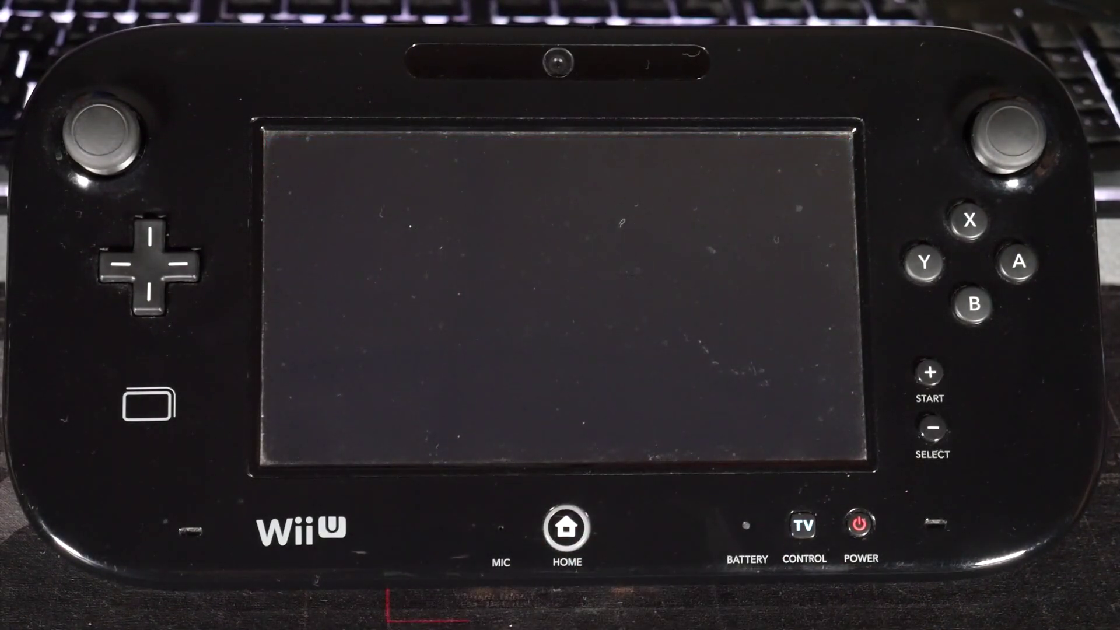